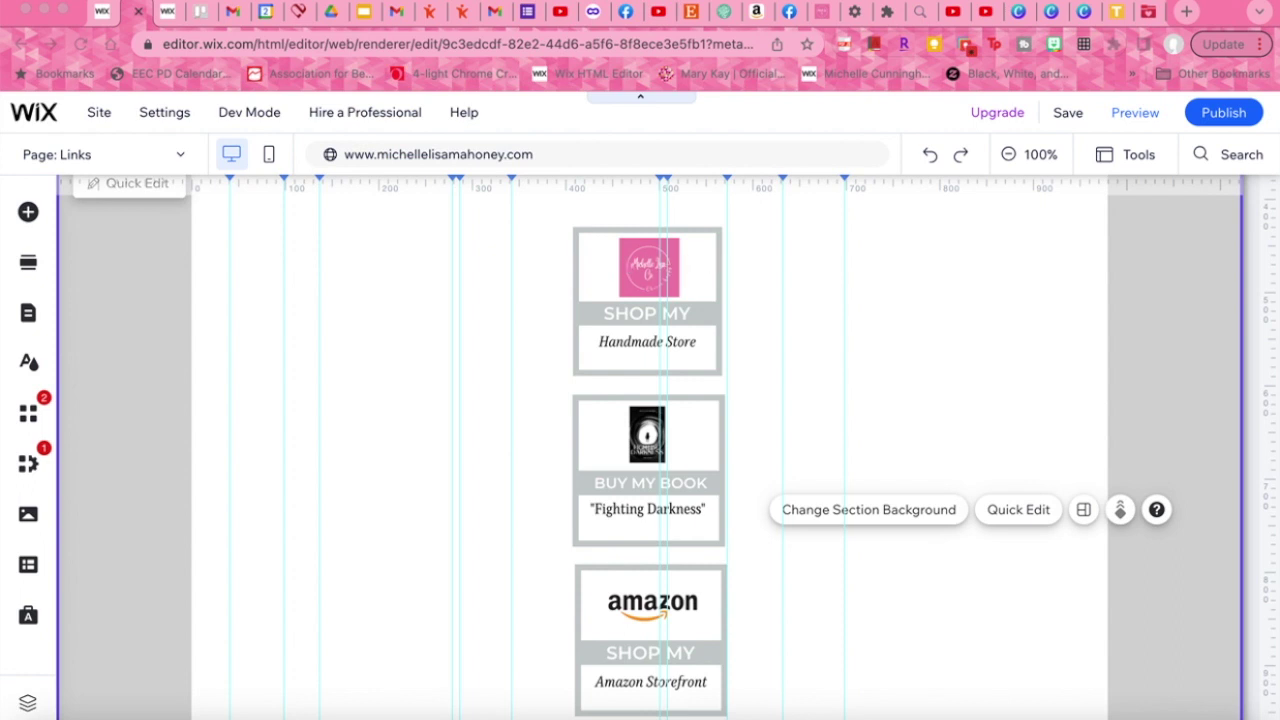
Switch to the tab with the published post 'Three Ways to Feel Accomplished at The End of The Day'
{"action": "left_click", "coordinate": [820, 20]}
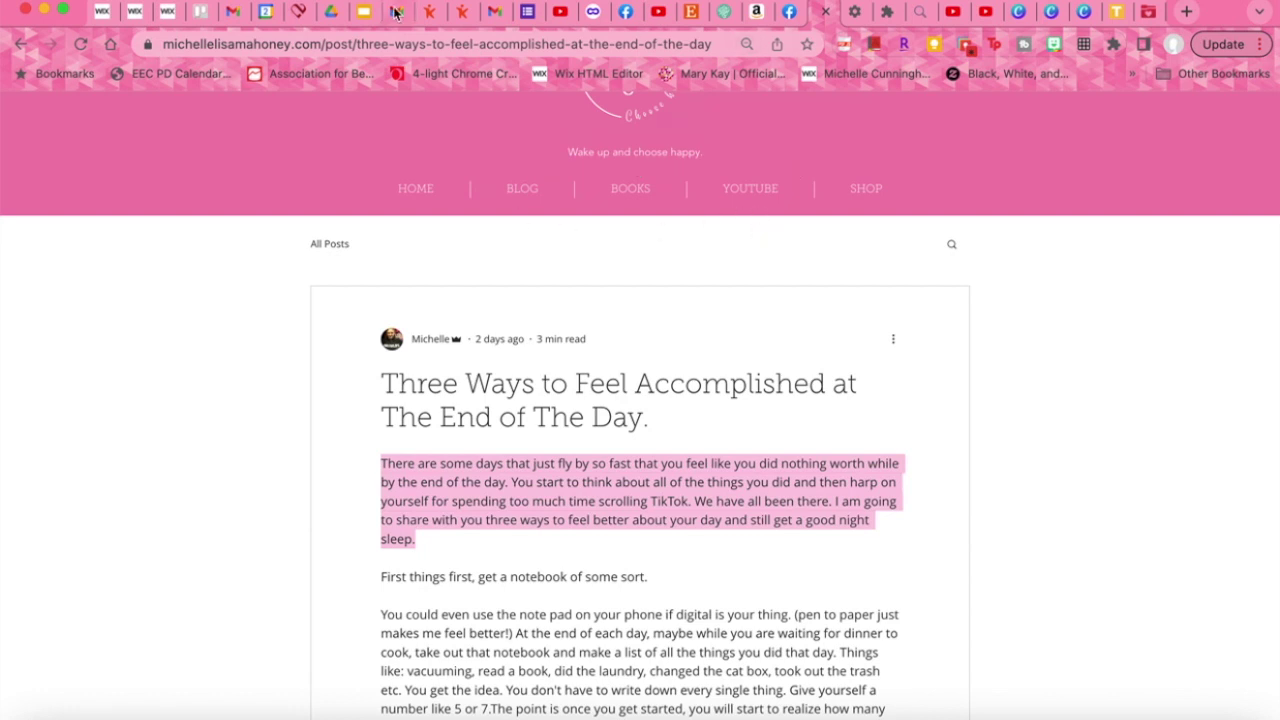
Check the site preview, return to the editor, and browse the Page: Links dropdown list
{"action": "left_click", "coordinate": [168, 12]}
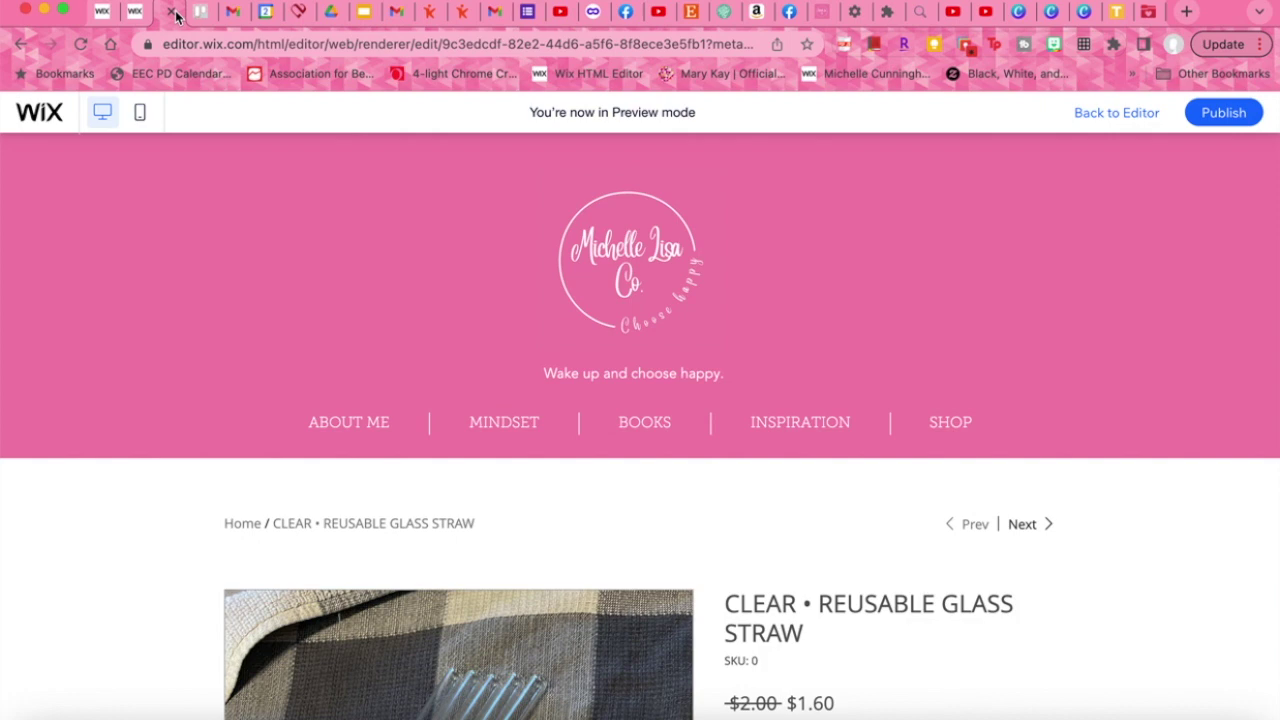
{"action": "left_click", "coordinate": [135, 12]}
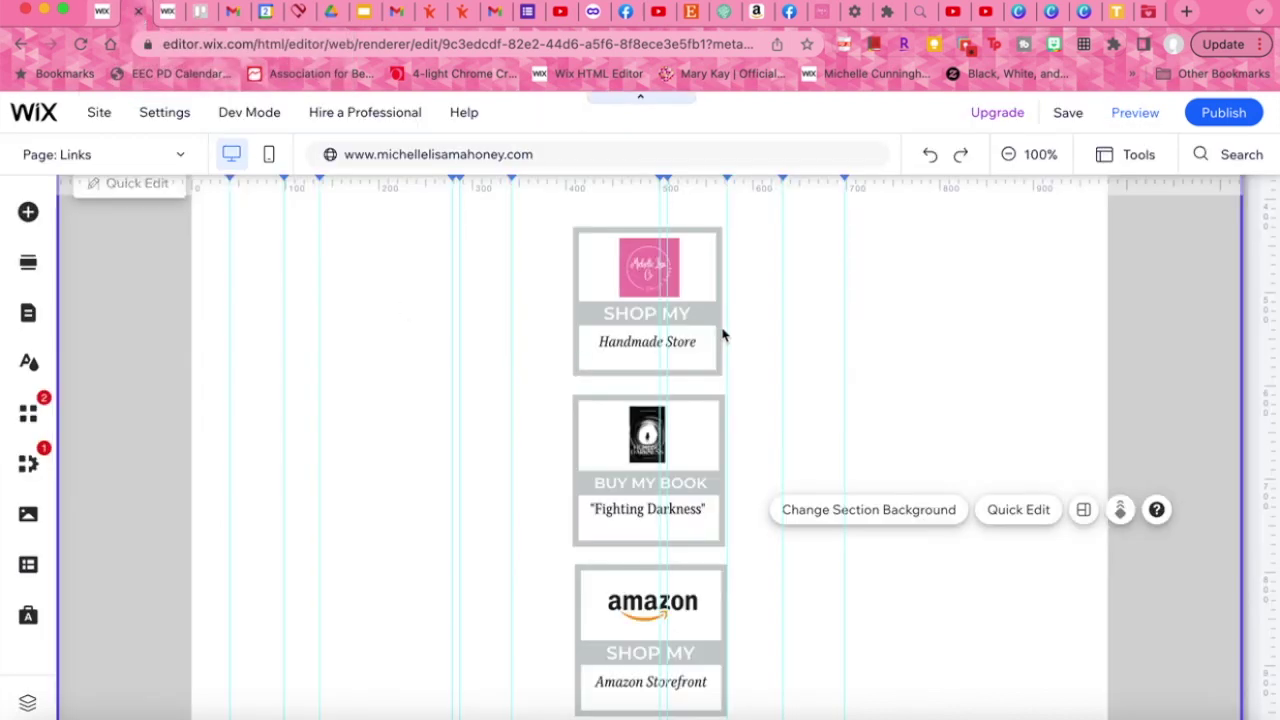
{"action": "left_click", "coordinate": [151, 160]}
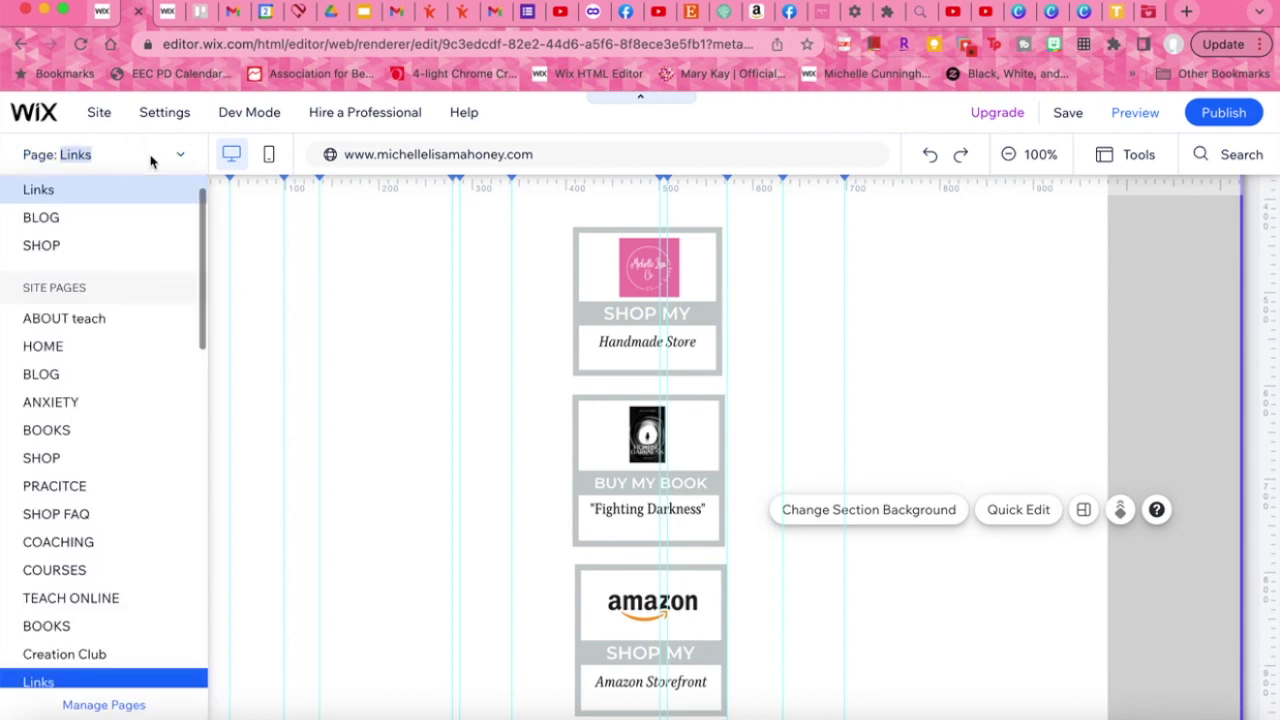
{"action": "scroll", "coordinate": [120, 570], "scroll_direction": "down", "scroll_amount": 2}
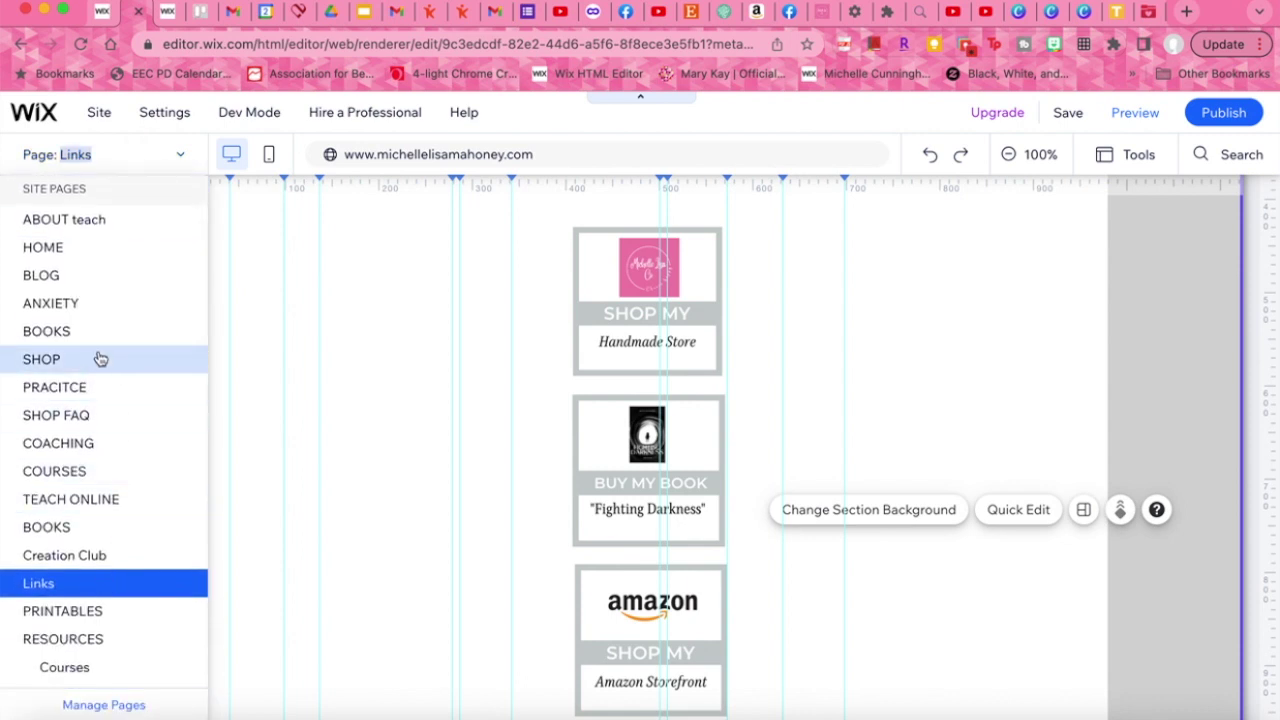
{"action": "scroll", "coordinate": [100, 355], "scroll_direction": "up", "scroll_amount": 3}
{"action": "scroll", "coordinate": [100, 358], "scroll_direction": "down", "scroll_amount": 4}
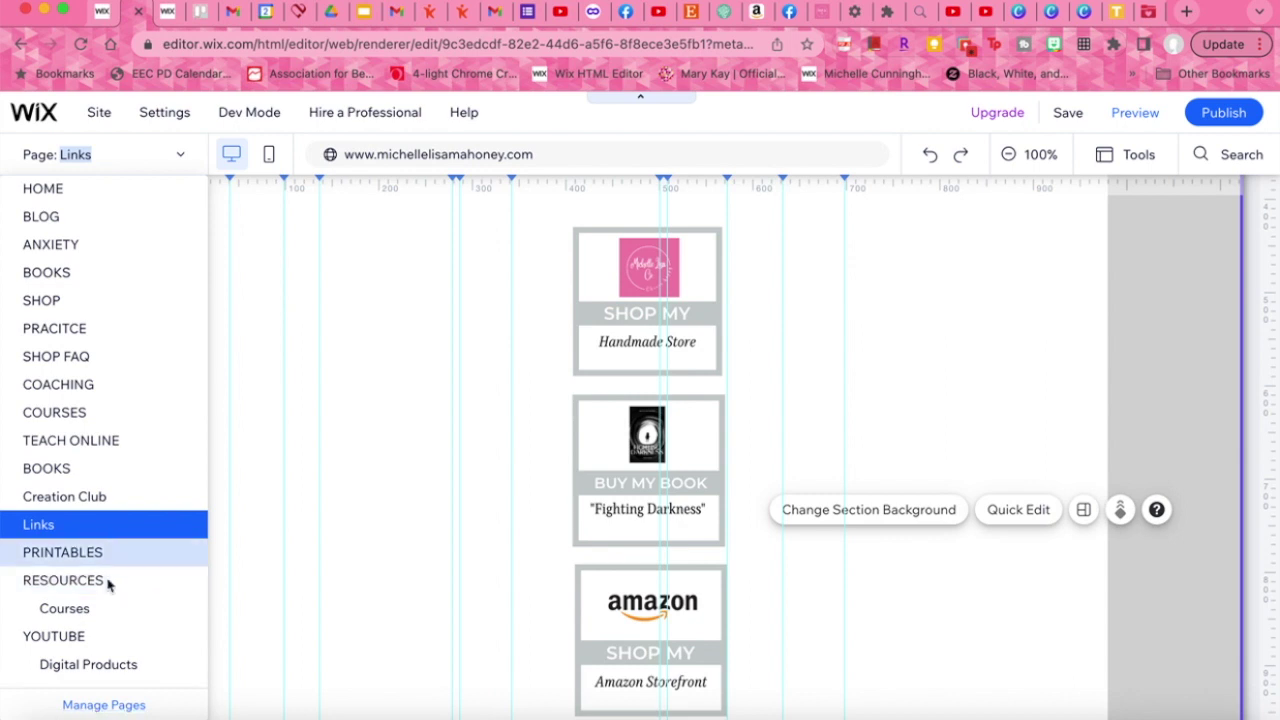
Open Manage Pages and view the Links page's options menu, then dismiss it
{"action": "left_click", "coordinate": [103, 706]}
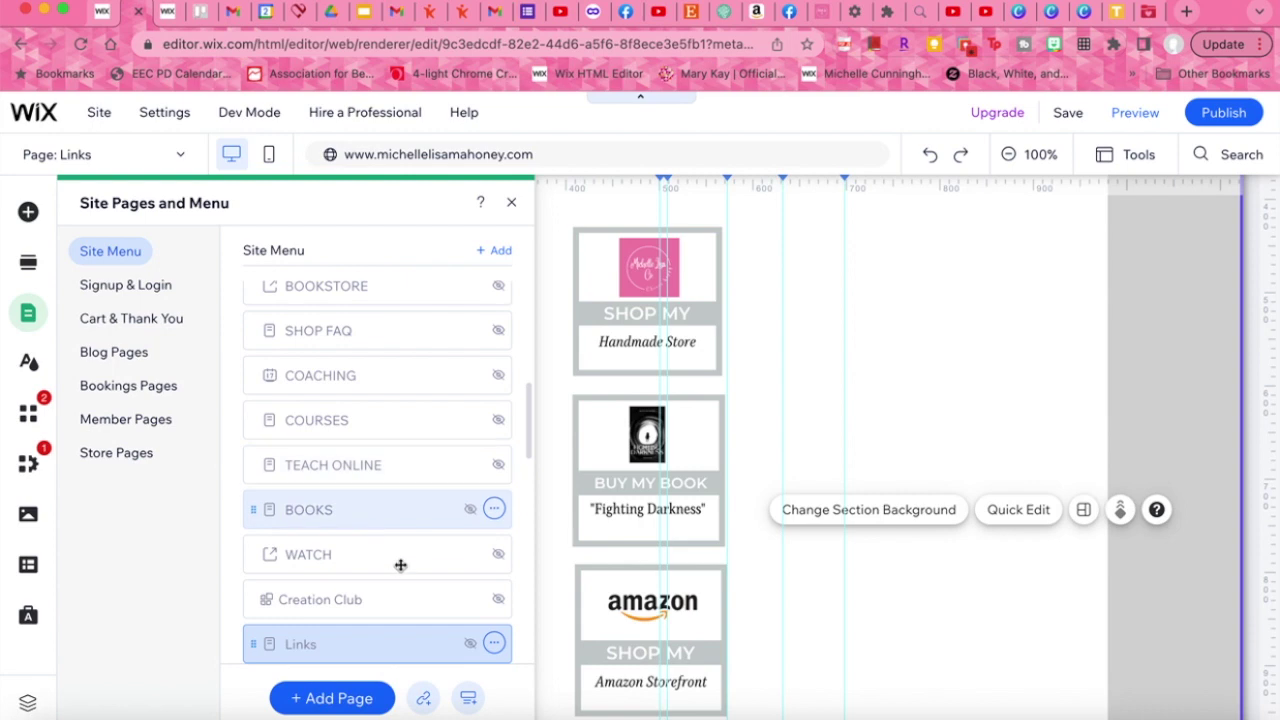
{"action": "scroll", "coordinate": [464, 632], "scroll_direction": "down", "scroll_amount": 1}
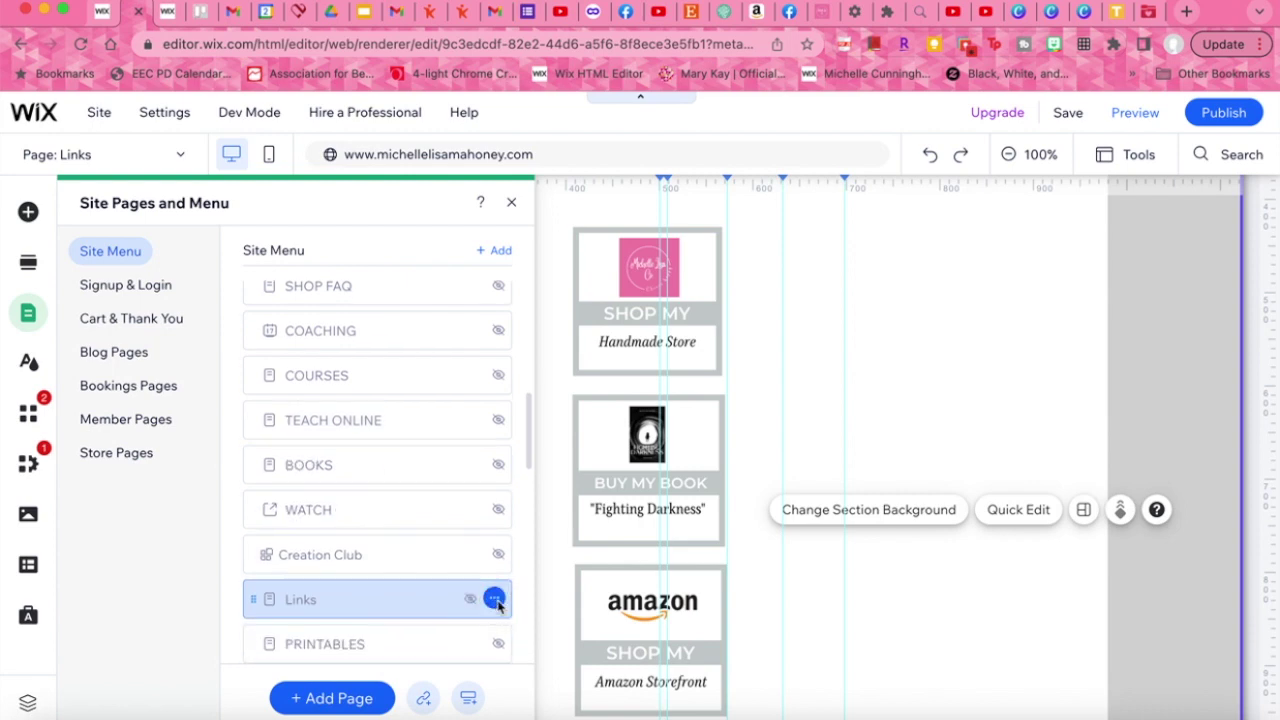
{"action": "left_click", "coordinate": [494, 599]}
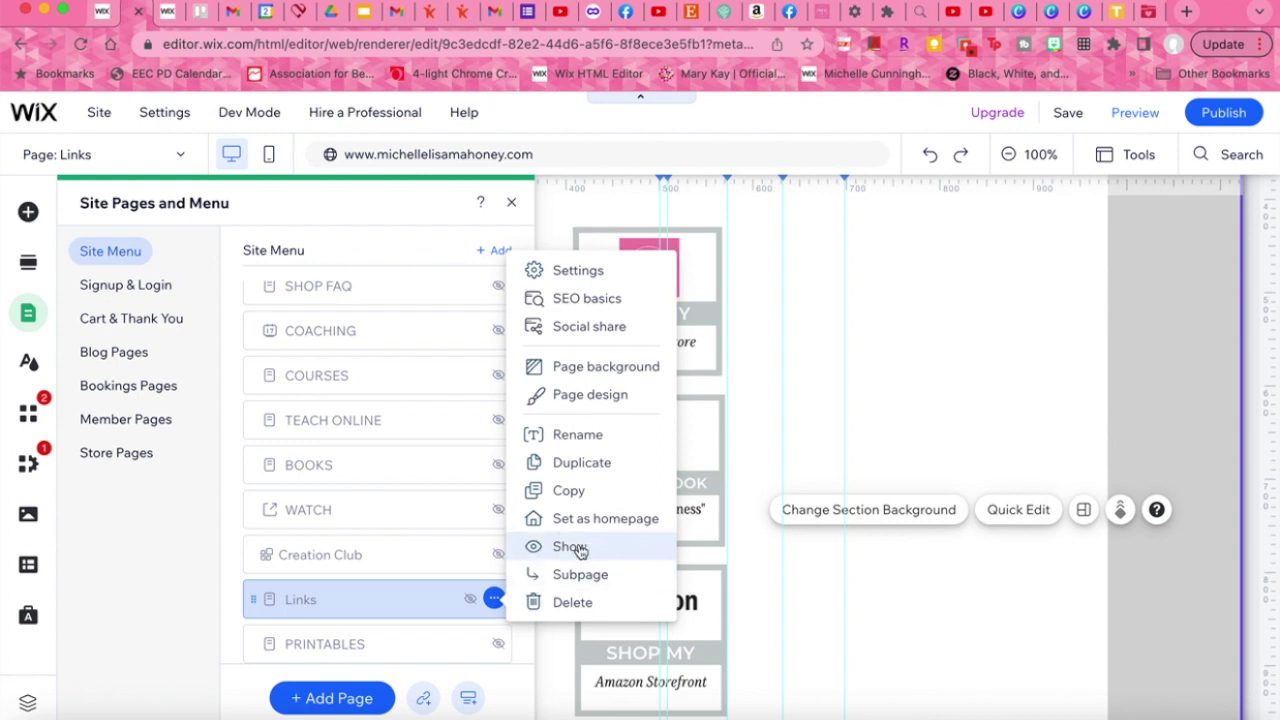
{"action": "left_click", "coordinate": [392, 605]}
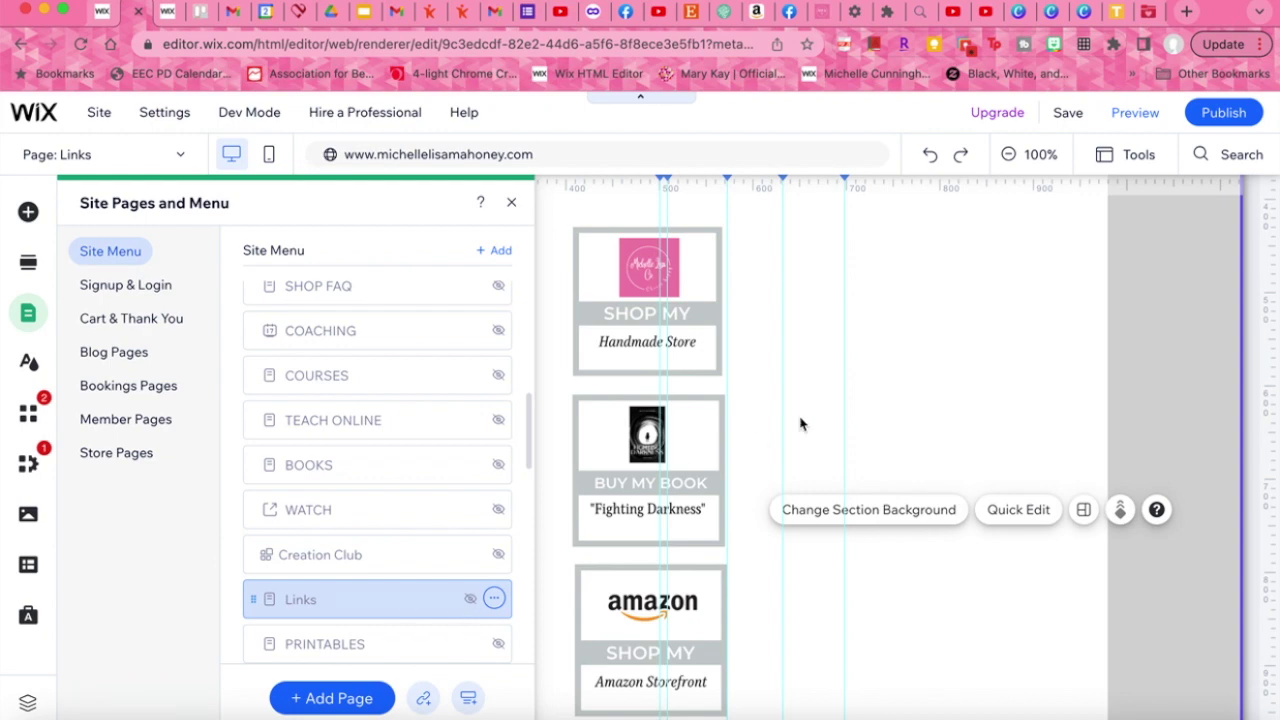
Close the Site Pages panel and scroll the canvas through the Handmade Store to Work With Me buttons
{"action": "left_click", "coordinate": [866, 391]}
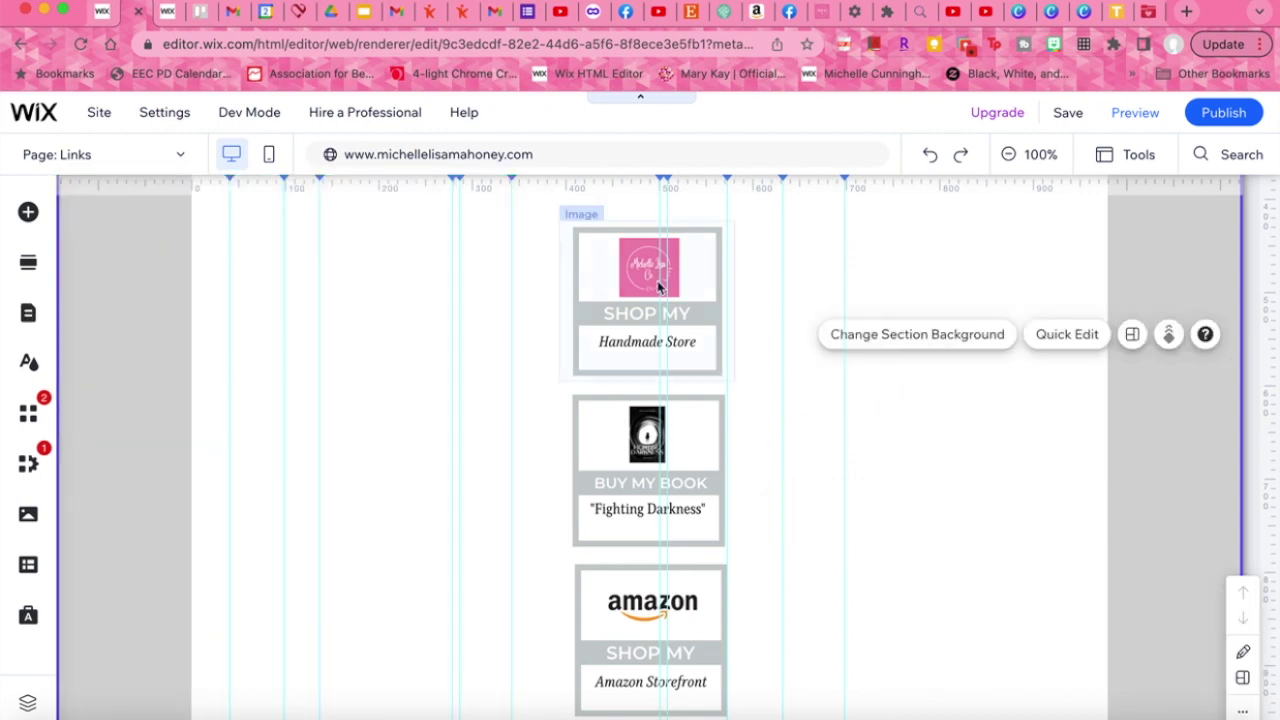
{"action": "scroll", "coordinate": [669, 484], "scroll_direction": "down", "scroll_amount": 5}
{"action": "scroll", "coordinate": [669, 484], "scroll_direction": "down", "scroll_amount": 7}
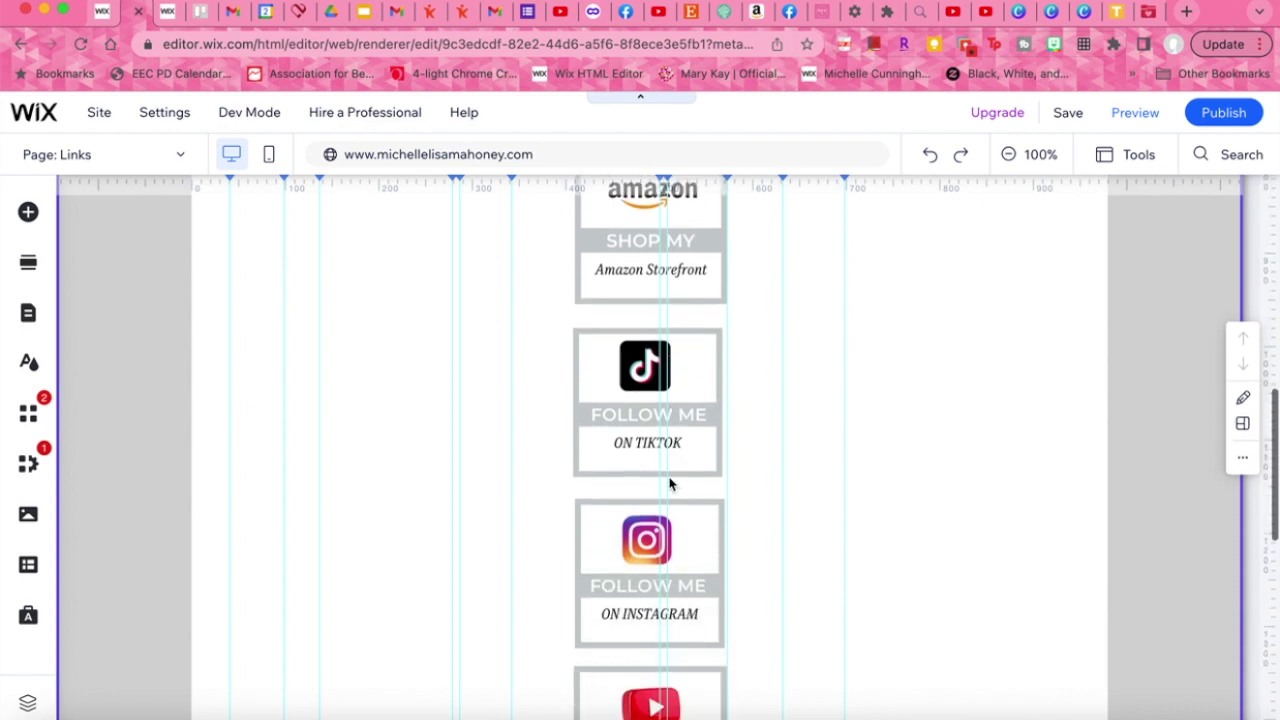
{"action": "scroll", "coordinate": [669, 484], "scroll_direction": "down", "scroll_amount": 2}
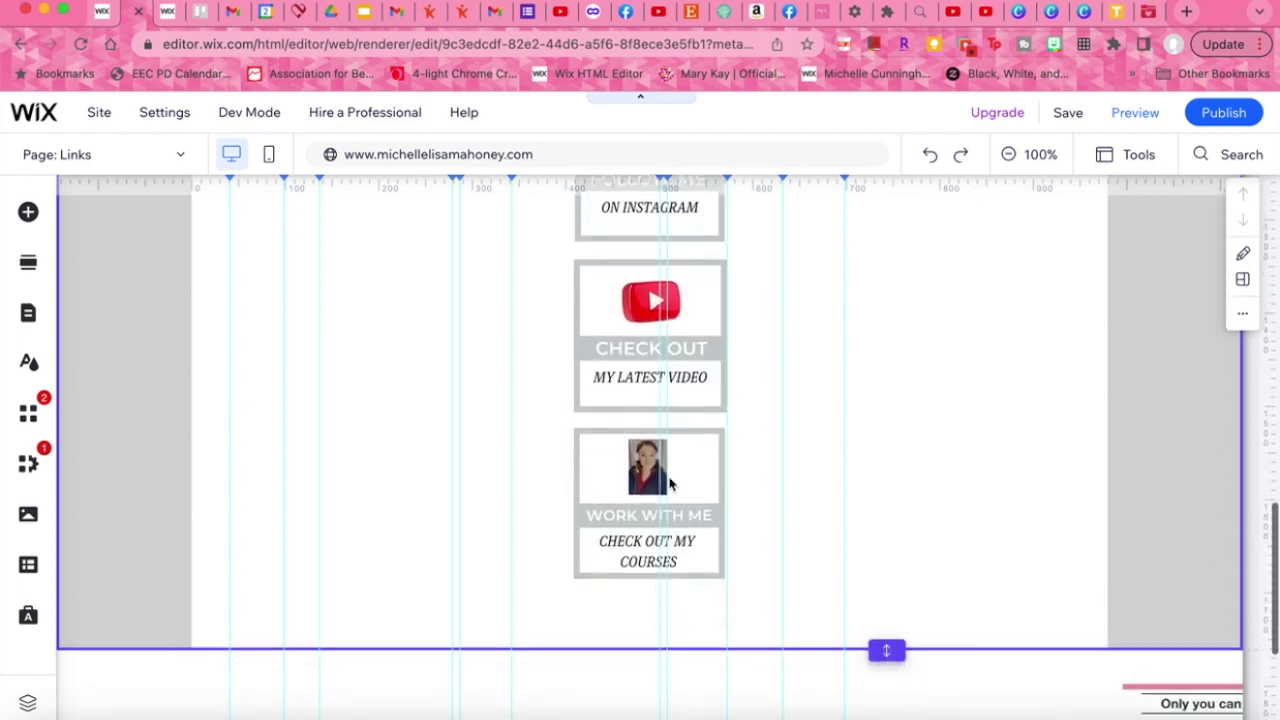
{"action": "scroll", "coordinate": [669, 484], "scroll_direction": "up", "scroll_amount": 12}
{"action": "scroll", "coordinate": [670, 484], "scroll_direction": "up", "scroll_amount": 1}
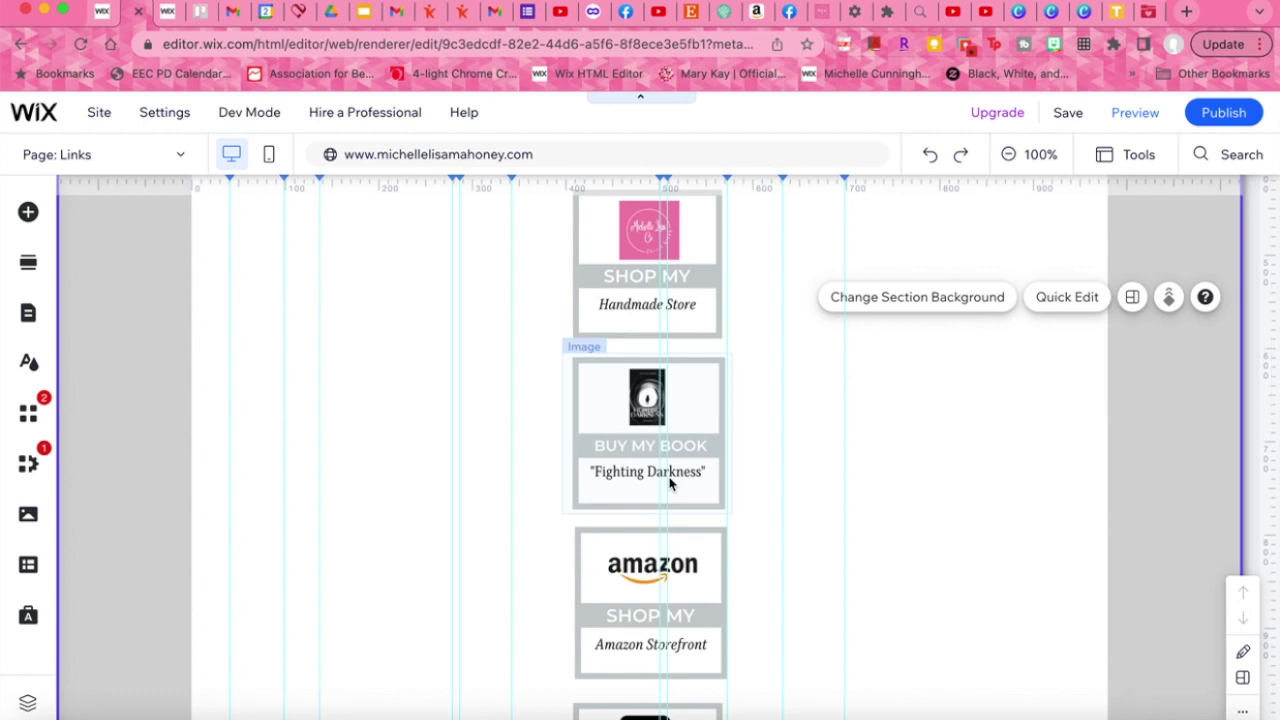
{"action": "scroll", "coordinate": [669, 484], "scroll_direction": "down", "scroll_amount": 1}
{"action": "scroll", "coordinate": [669, 484], "scroll_direction": "up", "scroll_amount": 4}
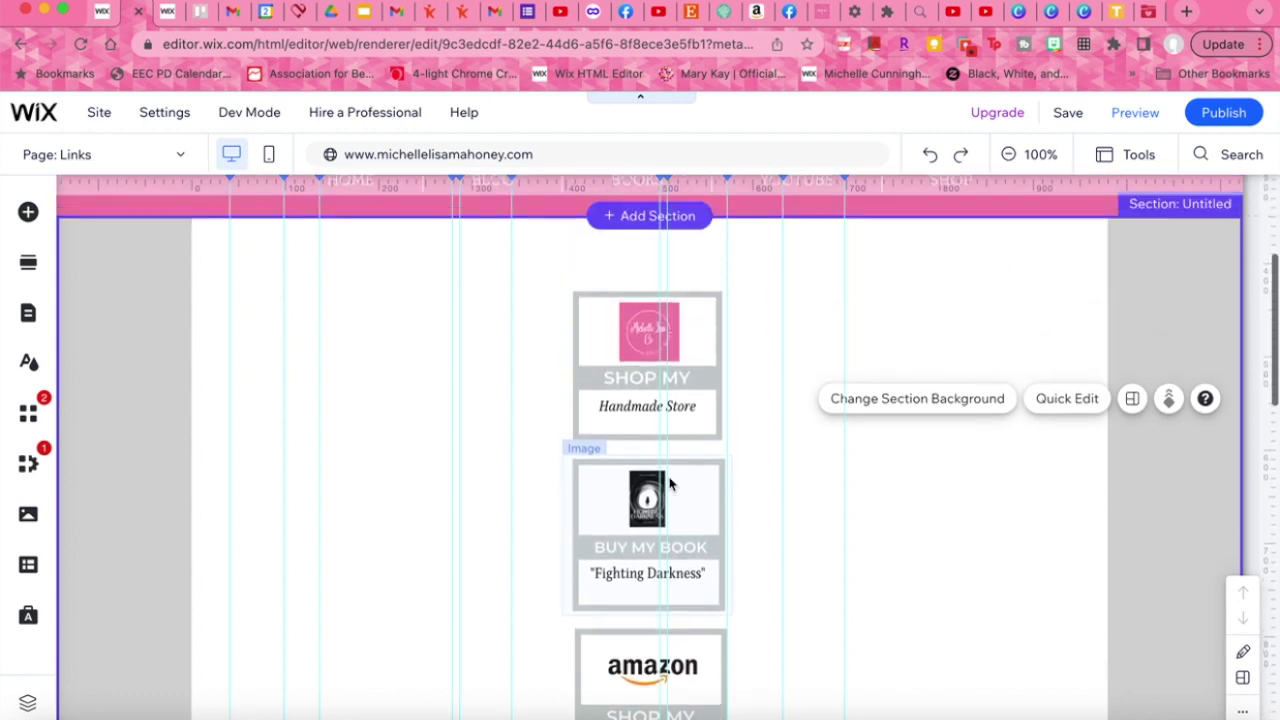
{"action": "scroll", "coordinate": [669, 484], "scroll_direction": "down", "scroll_amount": 2}
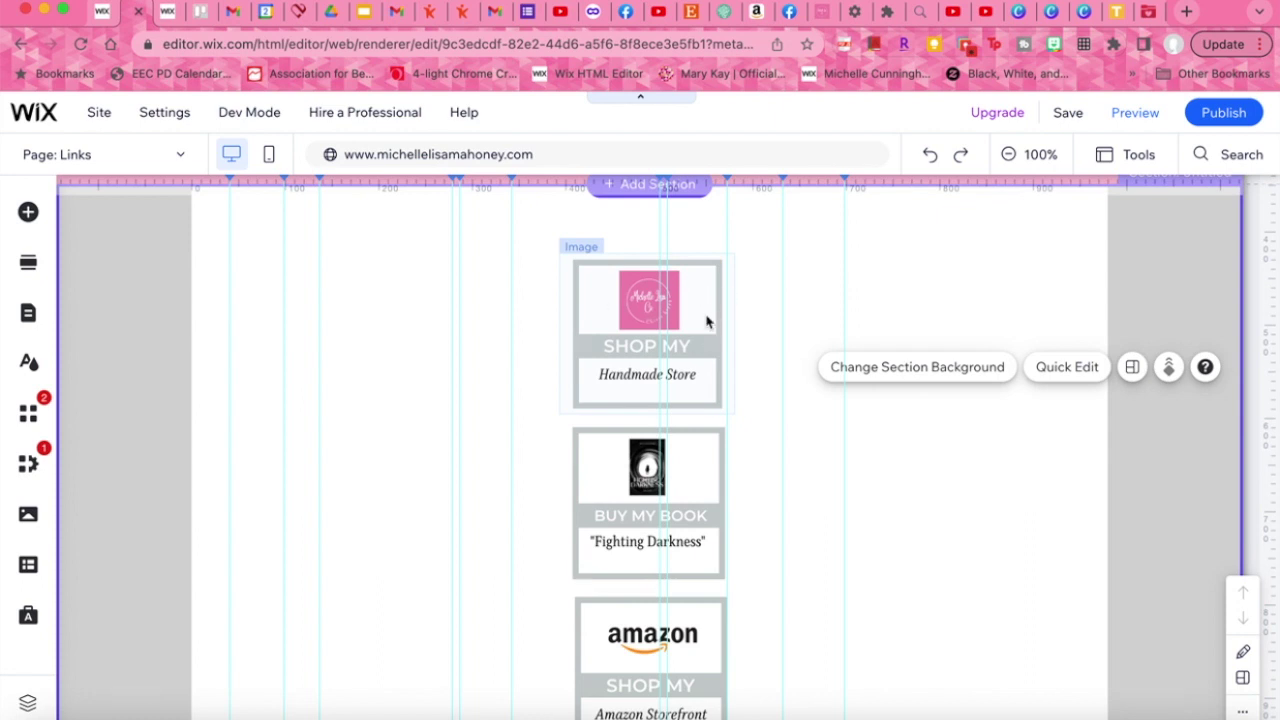
Confirm the Handmade Store button image stays linked to the SHOP page
{"action": "left_click", "coordinate": [630, 317]}
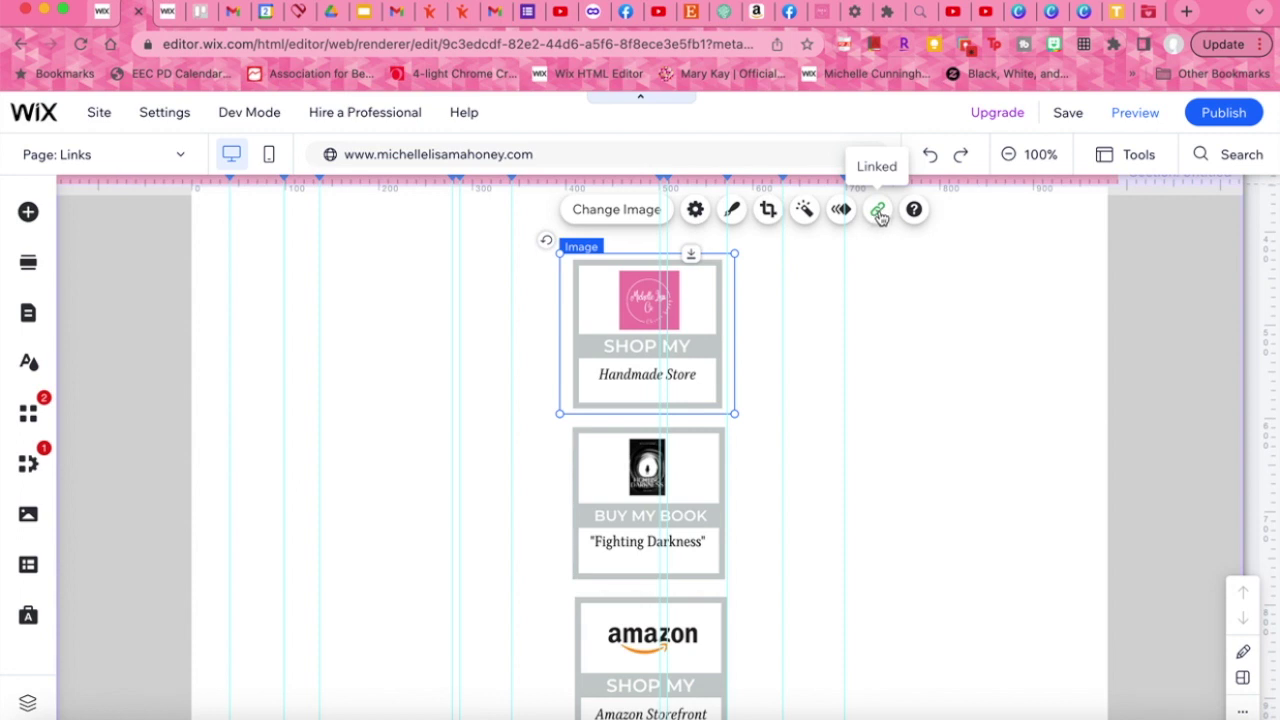
{"action": "left_click", "coordinate": [879, 212]}
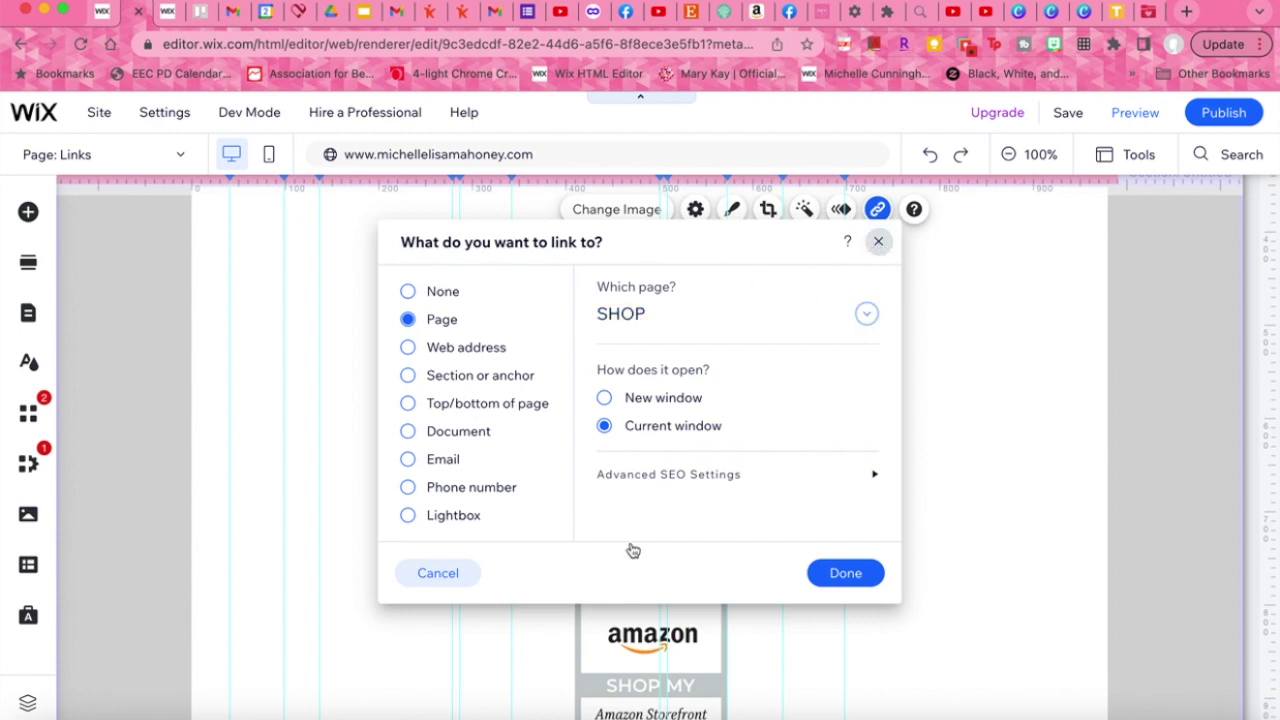
{"action": "left_click", "coordinate": [656, 657]}
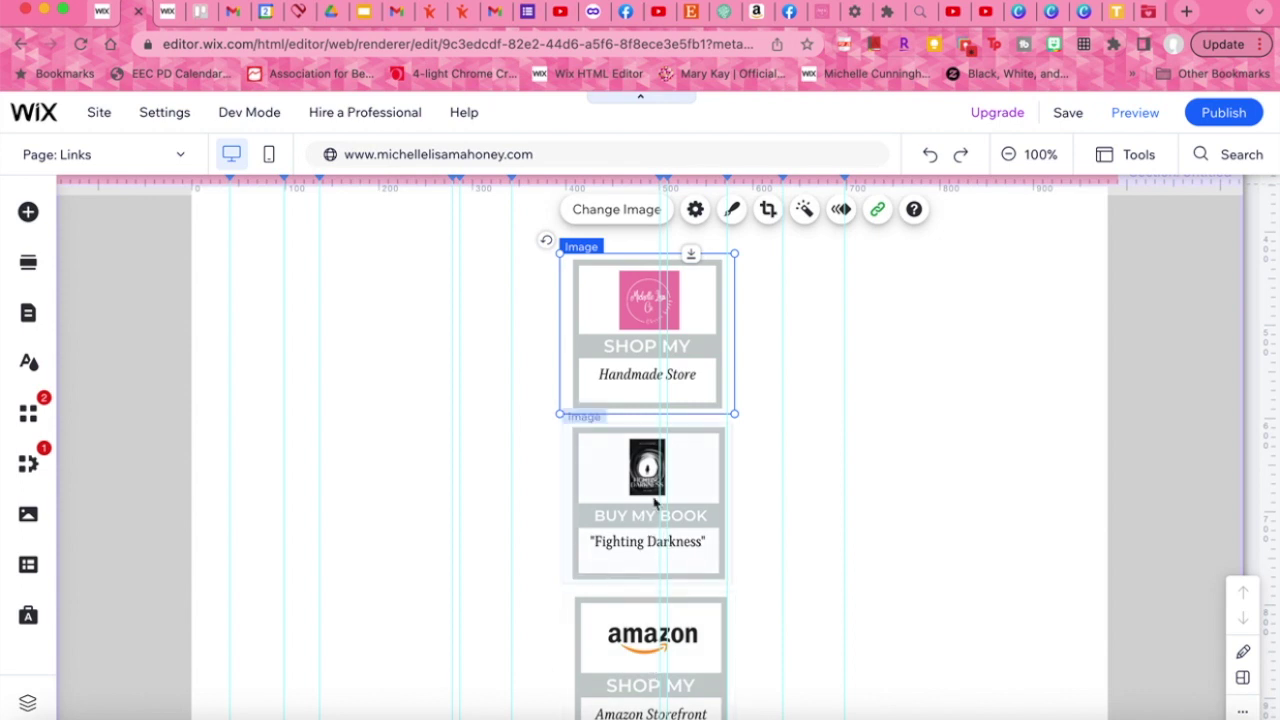
Link the FOLLOW ME ON TIKTOK image to the TikTok profile web address in a new window
{"action": "scroll", "coordinate": [656, 503], "scroll_direction": "down", "scroll_amount": 5}
{"action": "left_click", "coordinate": [646, 587]}
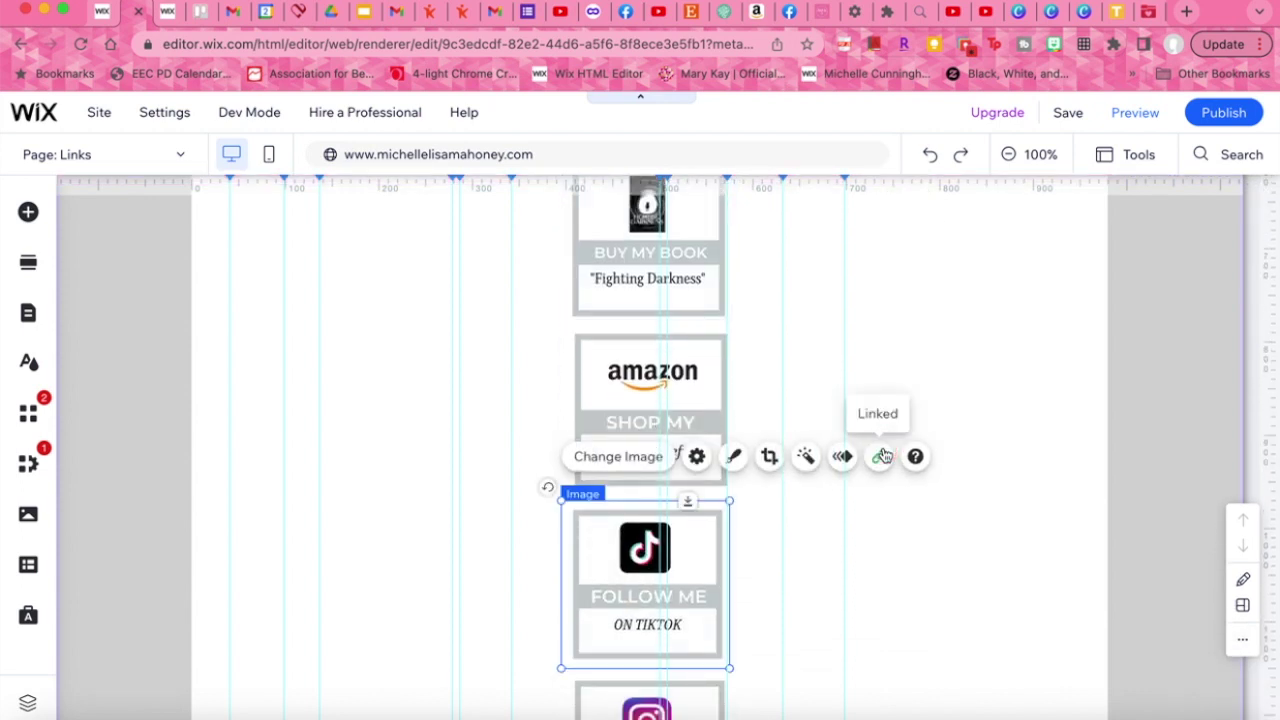
{"action": "left_click", "coordinate": [881, 456]}
{"action": "left_click", "coordinate": [734, 331]}
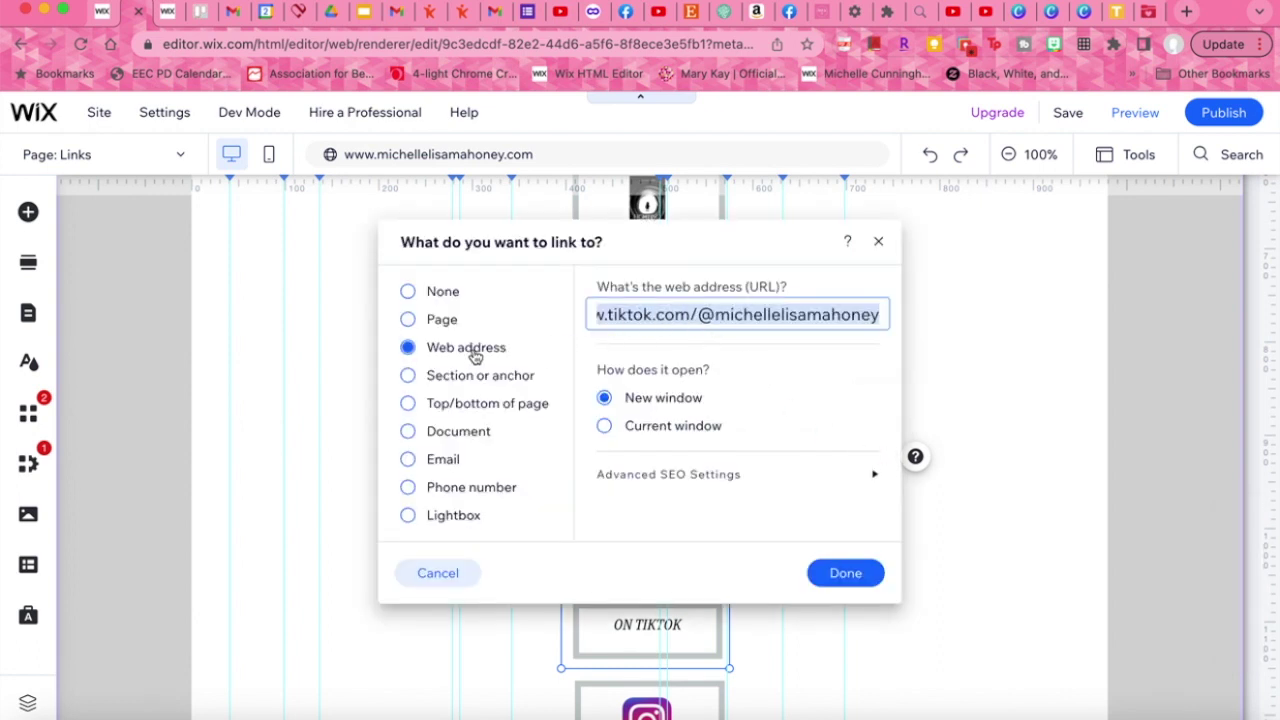
{"action": "left_click", "coordinate": [846, 572]}
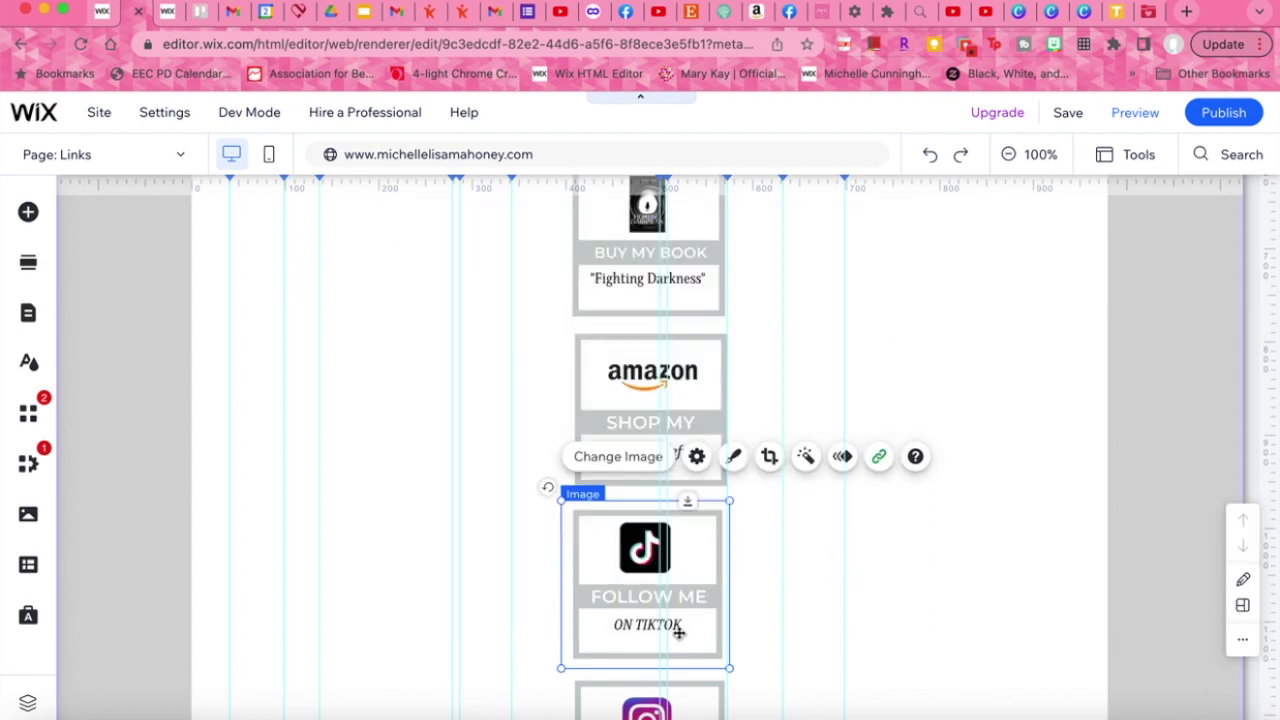
{"action": "scroll", "coordinate": [666, 608], "scroll_direction": "down", "scroll_amount": 3}
{"action": "scroll", "coordinate": [665, 604], "scroll_direction": "down", "scroll_amount": 3}
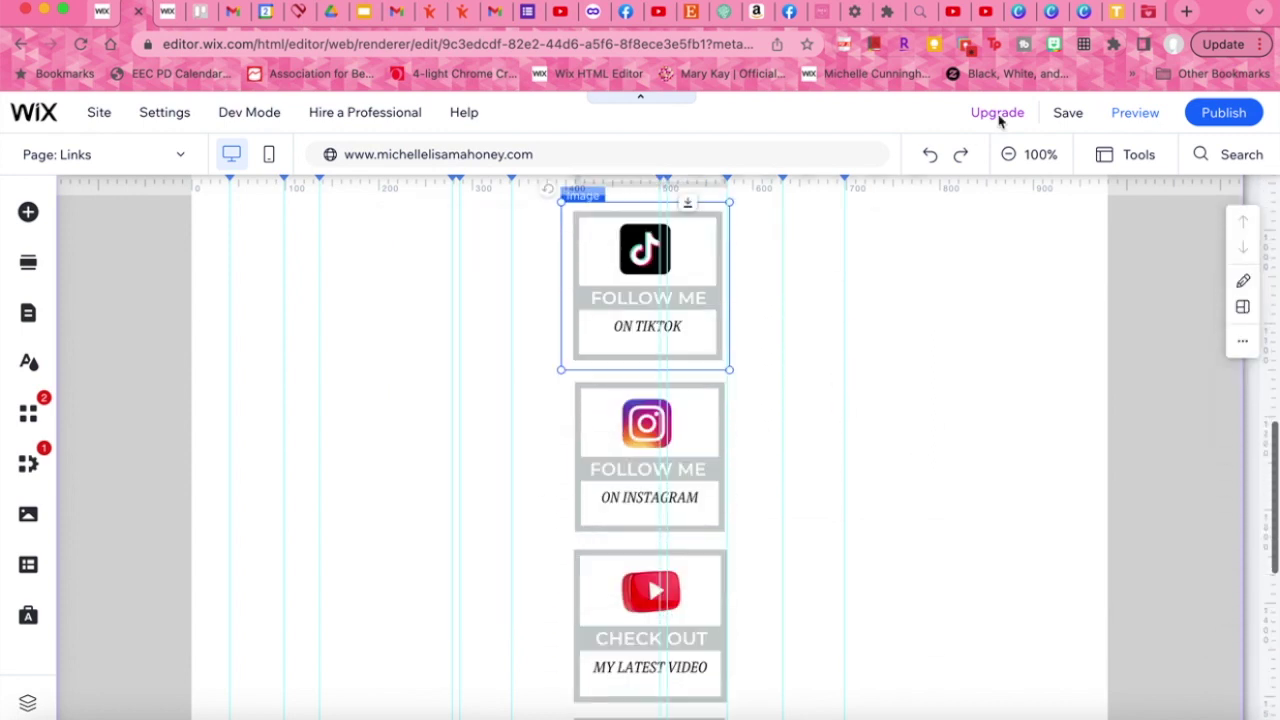
In a new tab, open the Instagram profile and follow its bio link to the Links page
{"action": "left_click", "coordinate": [1186, 12]}
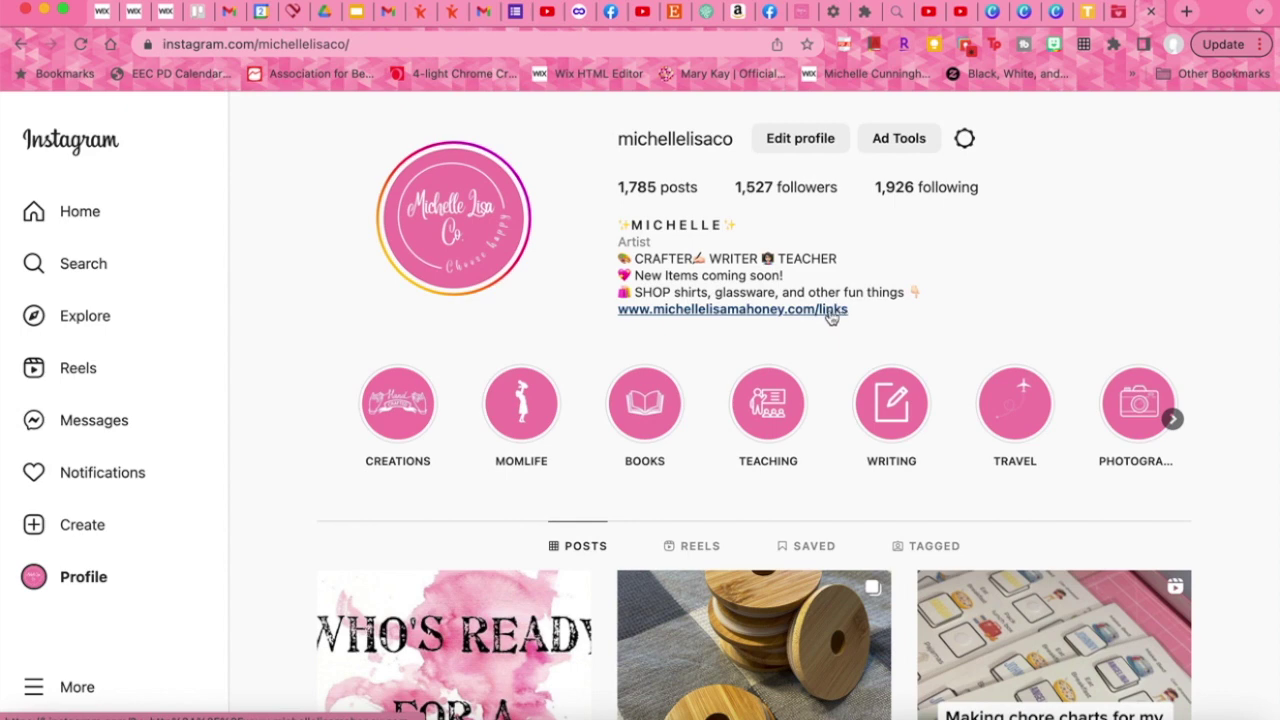
{"action": "left_click", "coordinate": [767, 312]}
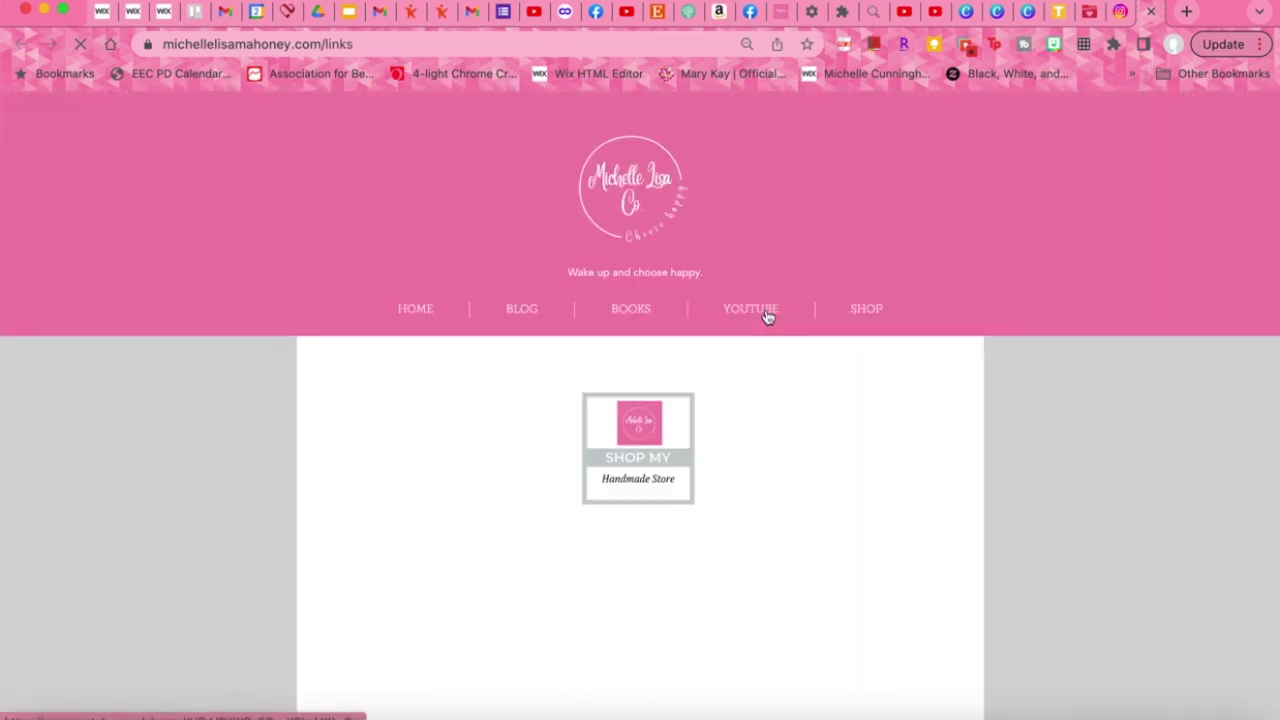
Scroll the live Links page and test the CHECK OUT MY LATEST VIDEO button, which opens YouTube
{"action": "scroll", "coordinate": [737, 418], "scroll_direction": "down", "scroll_amount": 3}
{"action": "scroll", "coordinate": [737, 418], "scroll_direction": "down", "scroll_amount": 5}
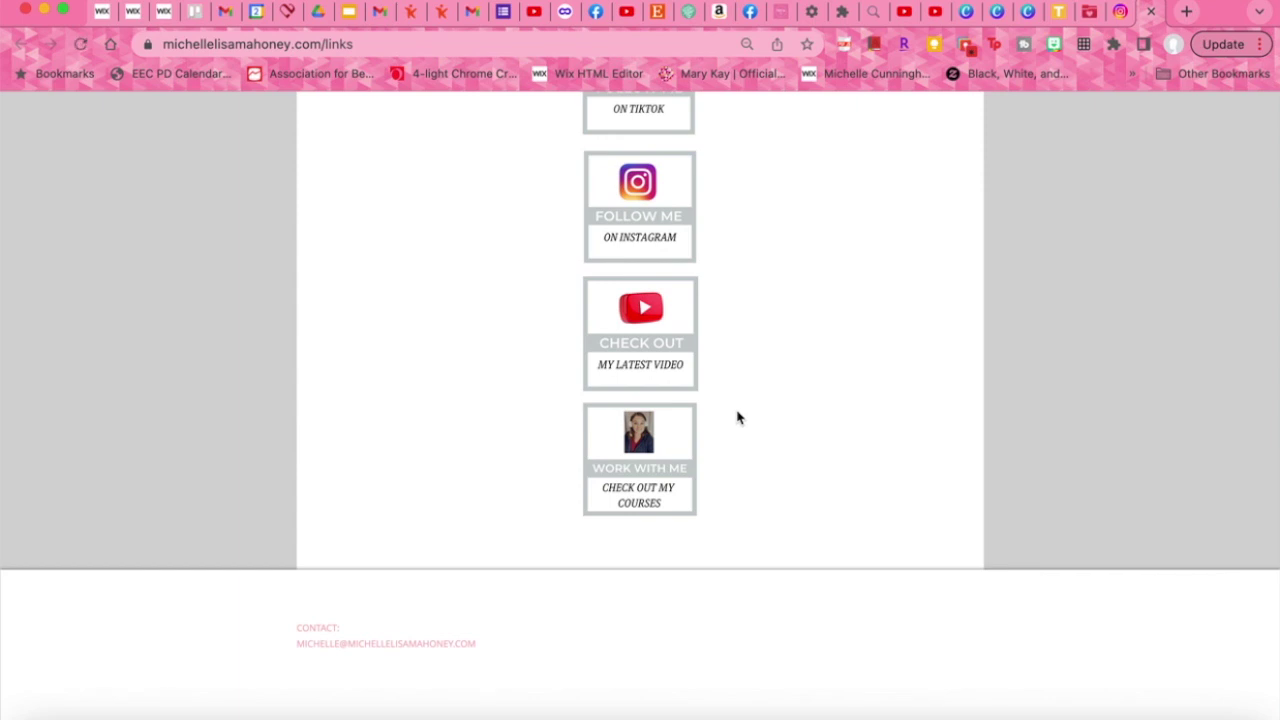
{"action": "scroll", "coordinate": [737, 418], "scroll_direction": "up", "scroll_amount": 8}
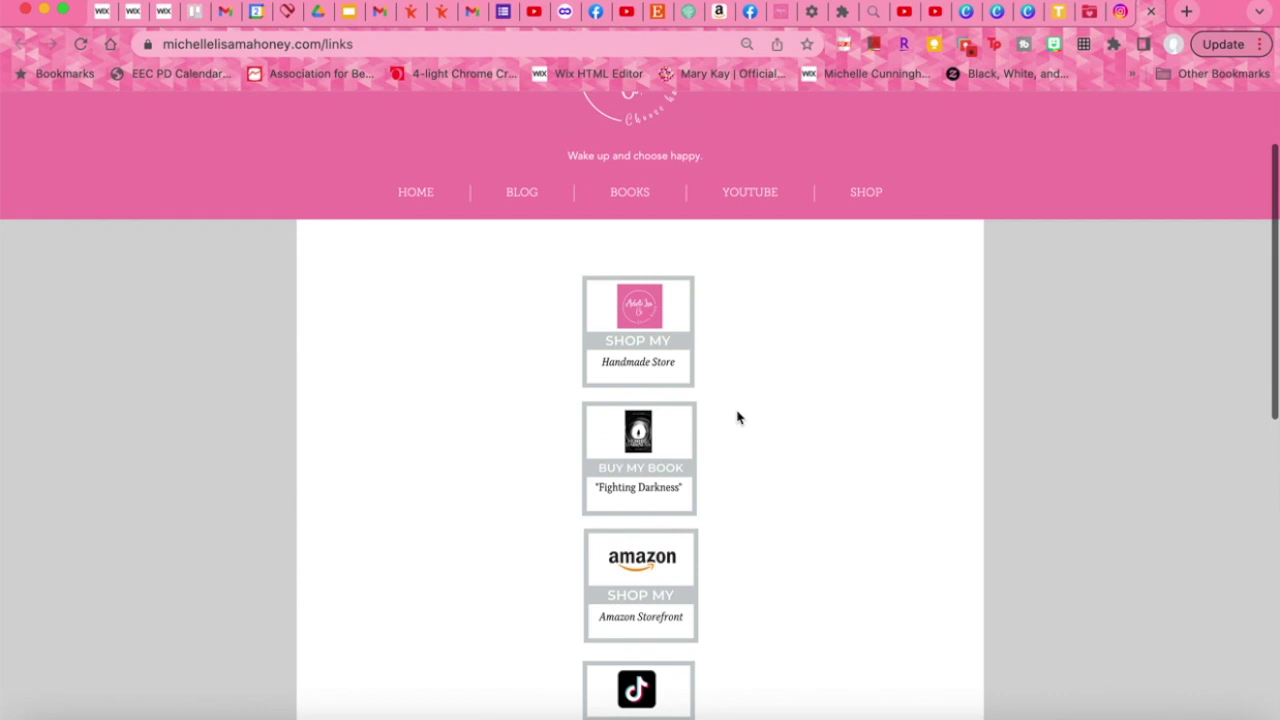
{"action": "scroll", "coordinate": [737, 418], "scroll_direction": "down", "scroll_amount": 5}
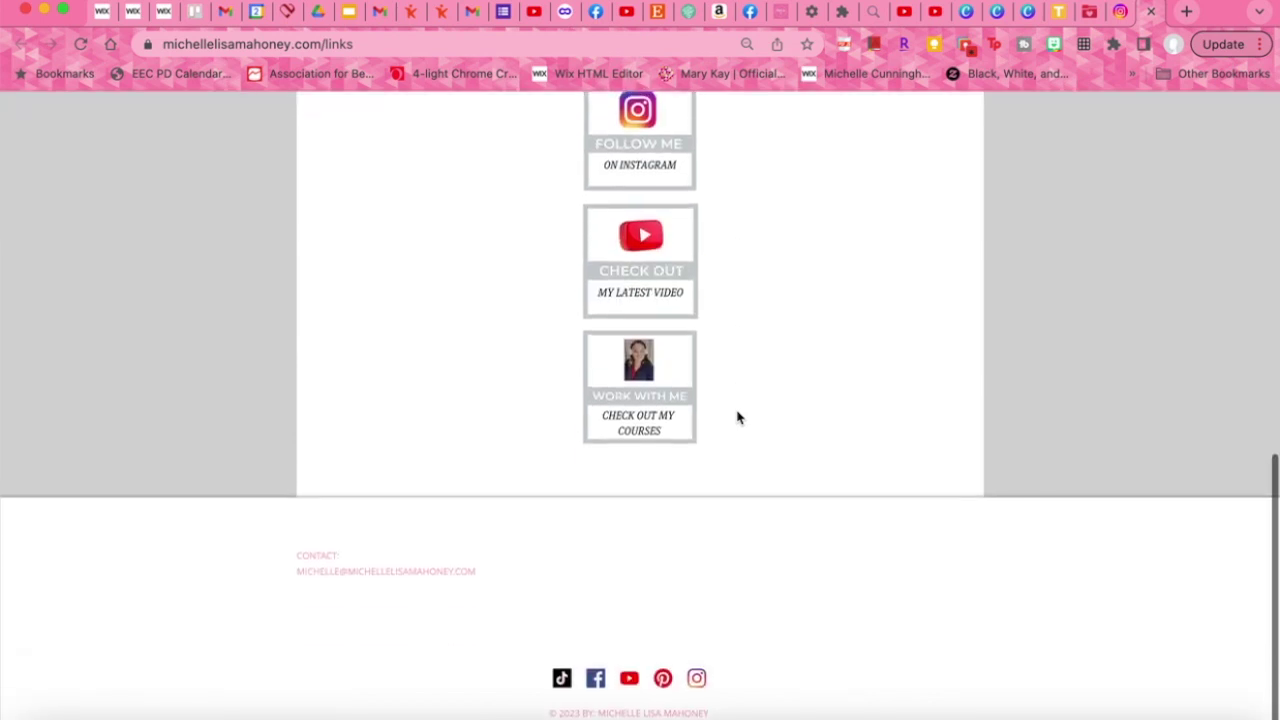
{"action": "scroll", "coordinate": [737, 418], "scroll_direction": "up", "scroll_amount": 8}
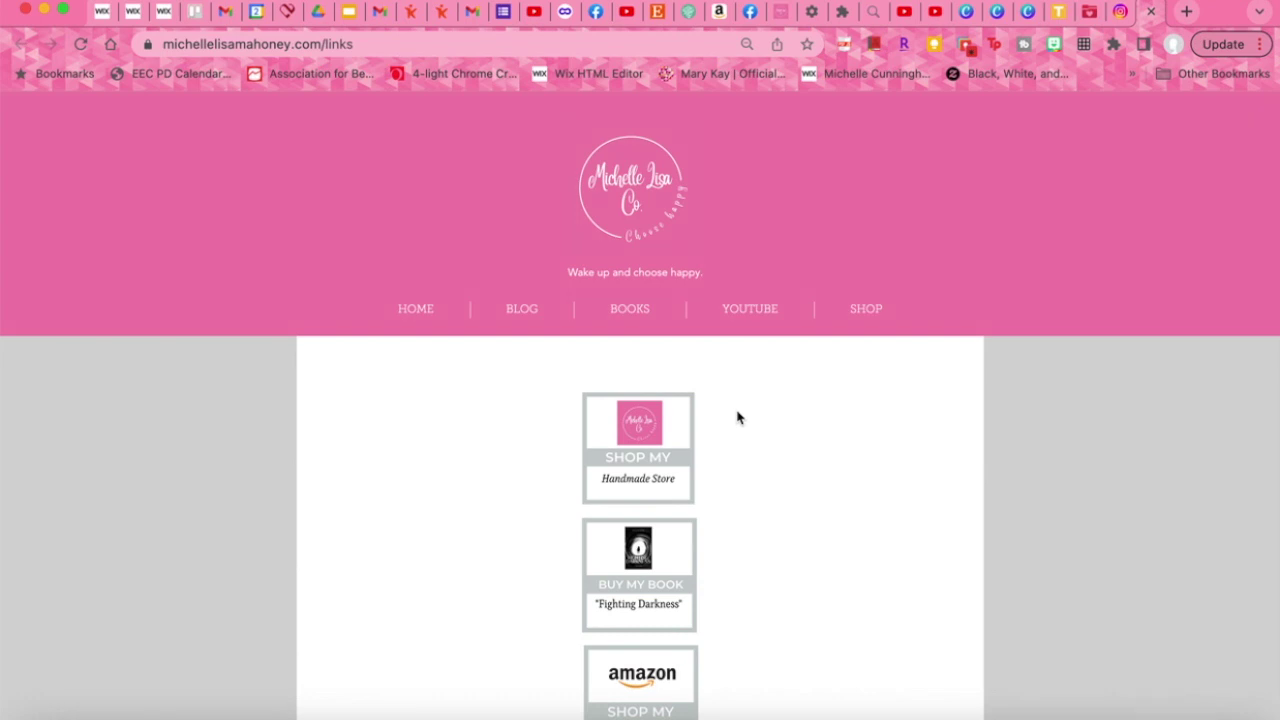
{"action": "scroll", "coordinate": [737, 418], "scroll_direction": "down", "scroll_amount": 5}
{"action": "scroll", "coordinate": [737, 418], "scroll_direction": "down", "scroll_amount": 2}
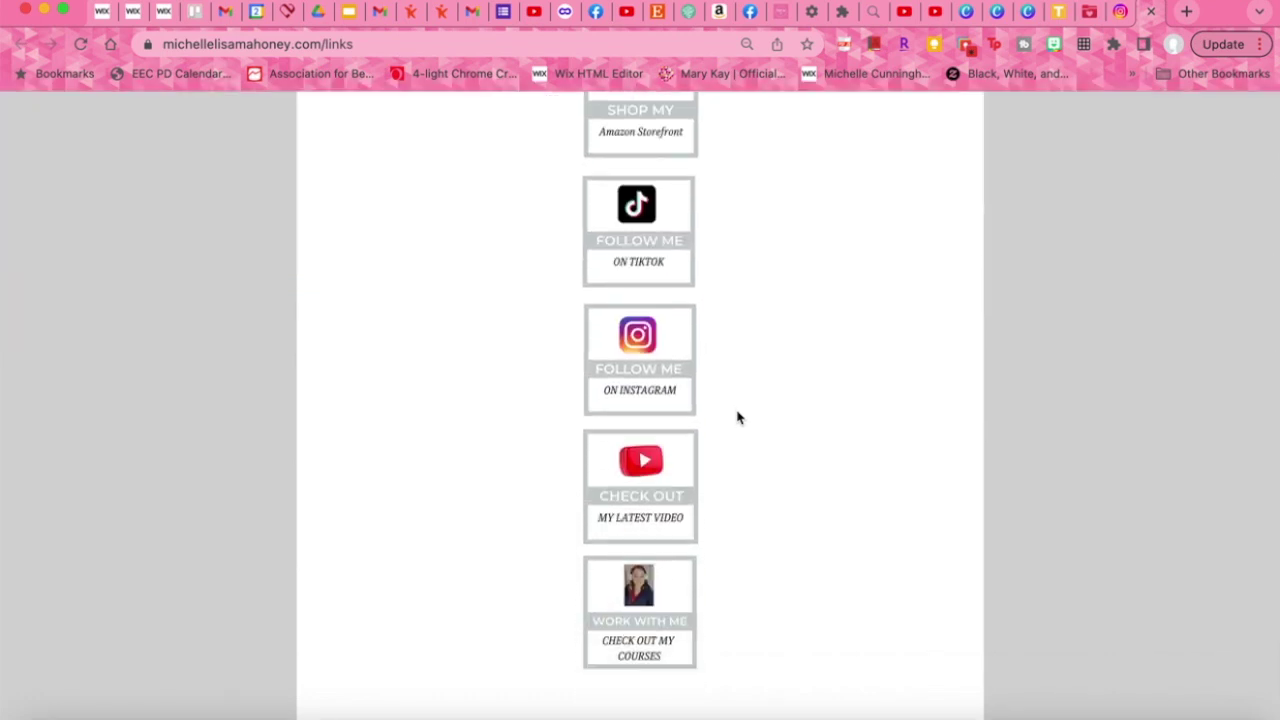
{"action": "scroll", "coordinate": [737, 418], "scroll_direction": "up", "scroll_amount": 4}
{"action": "scroll", "coordinate": [737, 417], "scroll_direction": "down", "scroll_amount": 3}
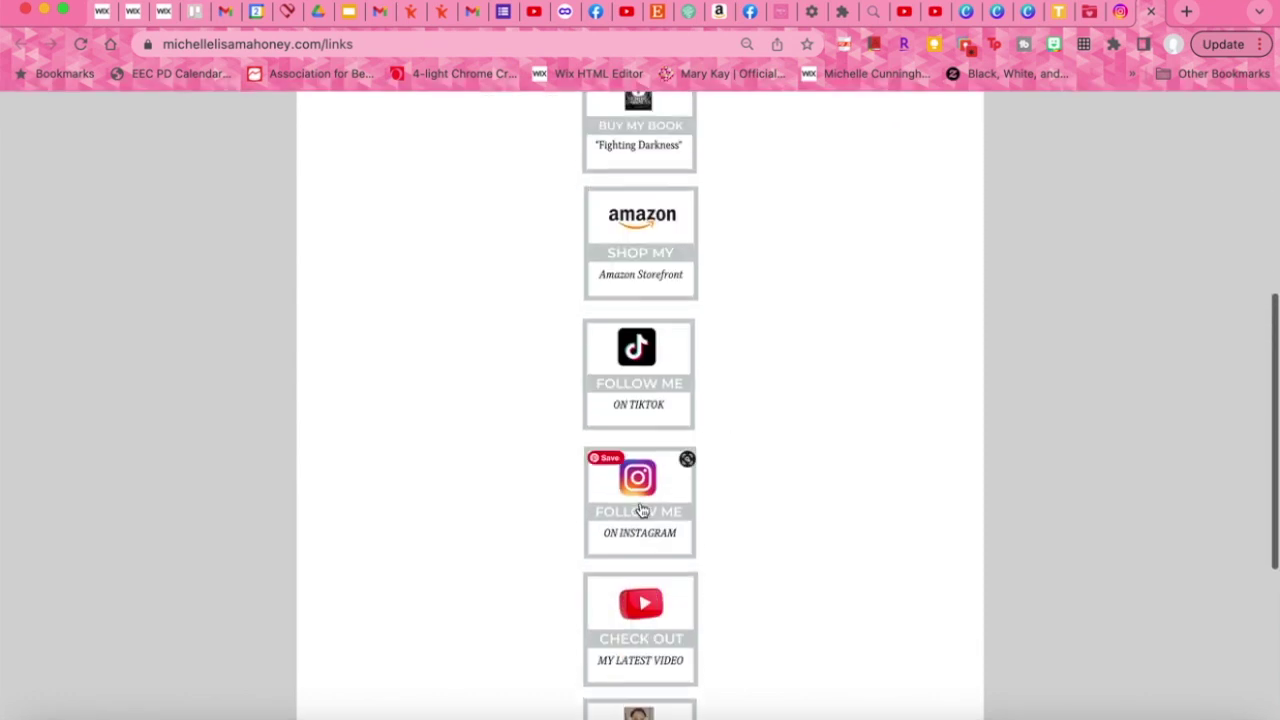
{"action": "left_click", "coordinate": [643, 619]}
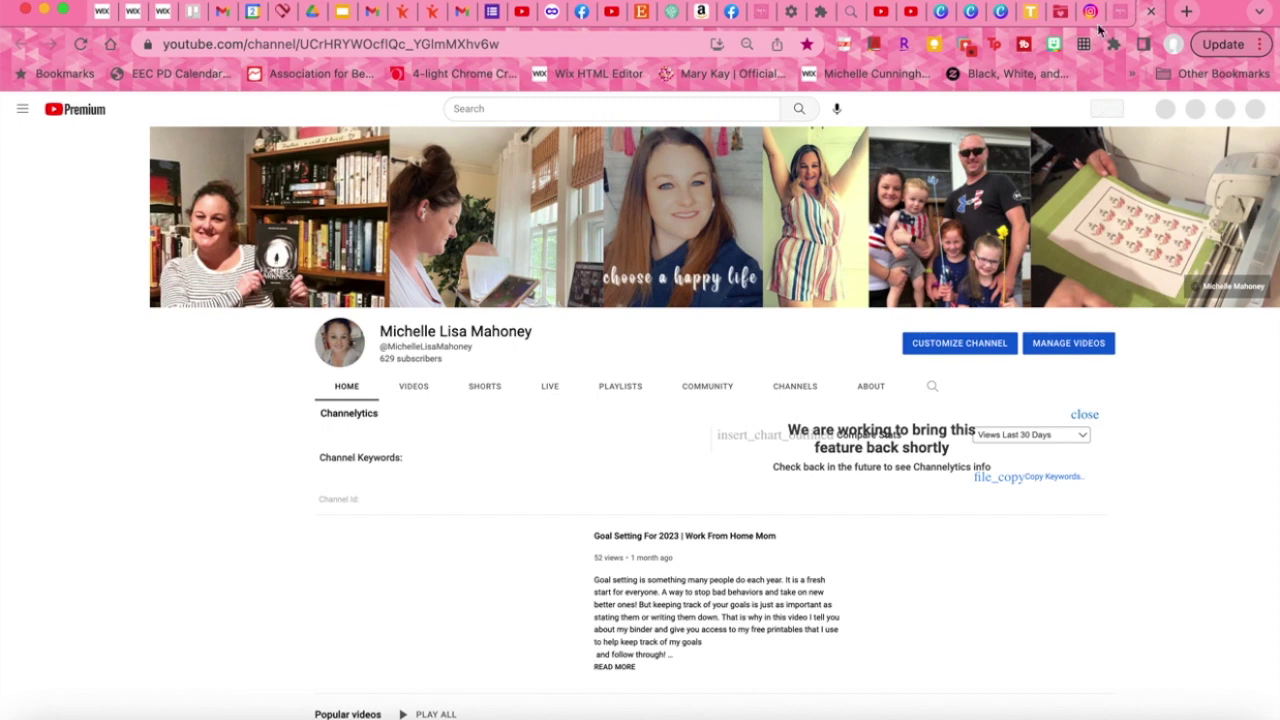
Test the Amazon Storefront button on the Links page and browse the opened storefront
{"action": "left_click", "coordinate": [1122, 11]}
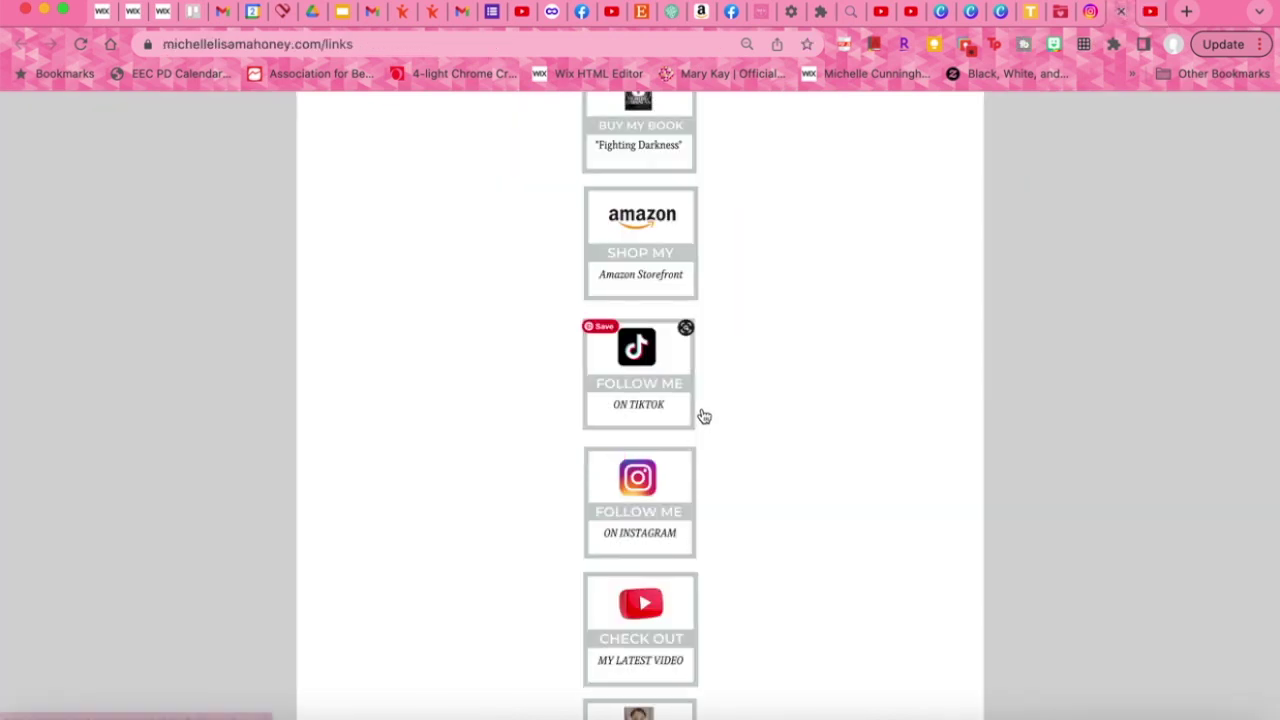
{"action": "scroll", "coordinate": [703, 415], "scroll_direction": "up", "scroll_amount": 3}
{"action": "scroll", "coordinate": [703, 414], "scroll_direction": "down", "scroll_amount": 4}
{"action": "scroll", "coordinate": [703, 414], "scroll_direction": "up", "scroll_amount": 3}
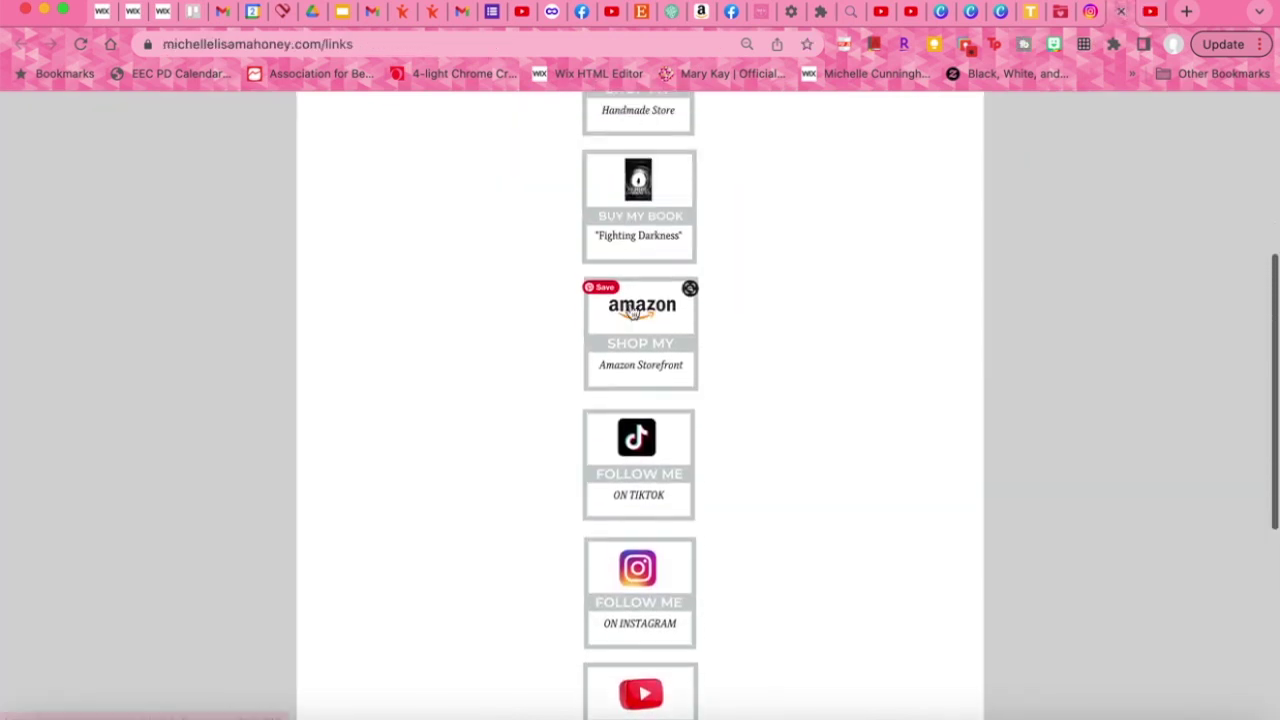
{"action": "left_click", "coordinate": [632, 310]}
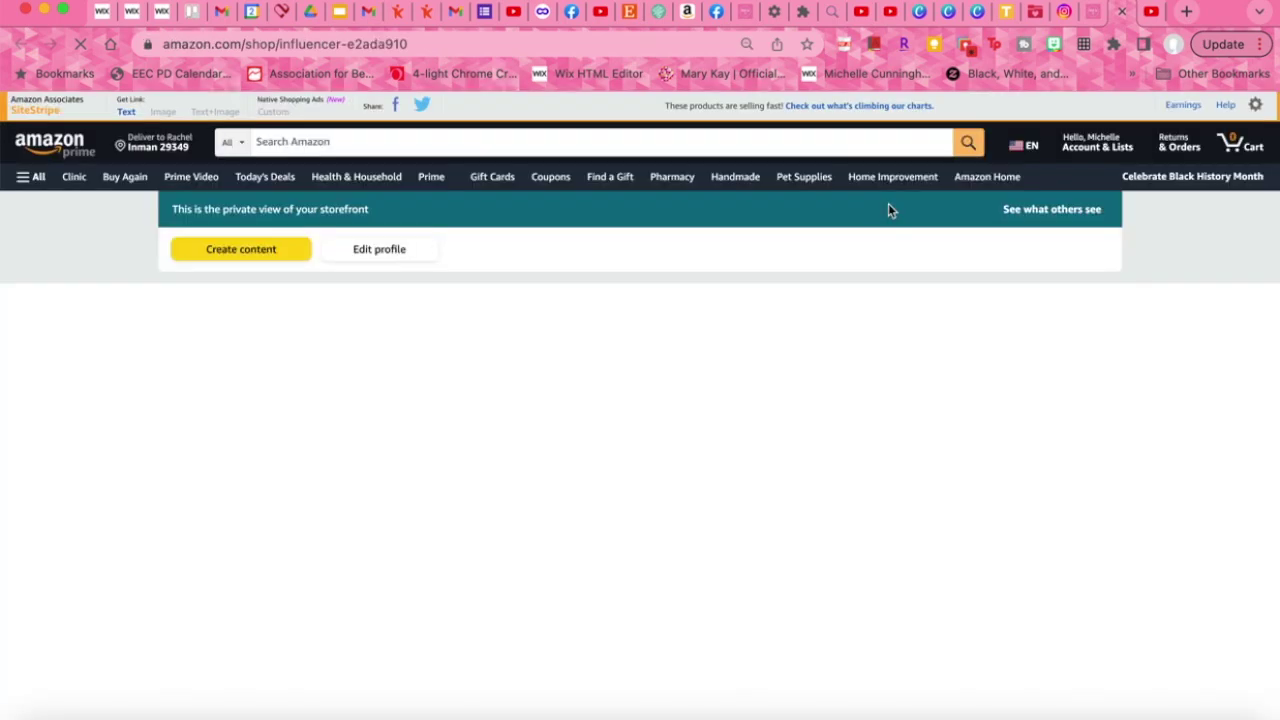
{"action": "scroll", "coordinate": [826, 366], "scroll_direction": "down", "scroll_amount": 5}
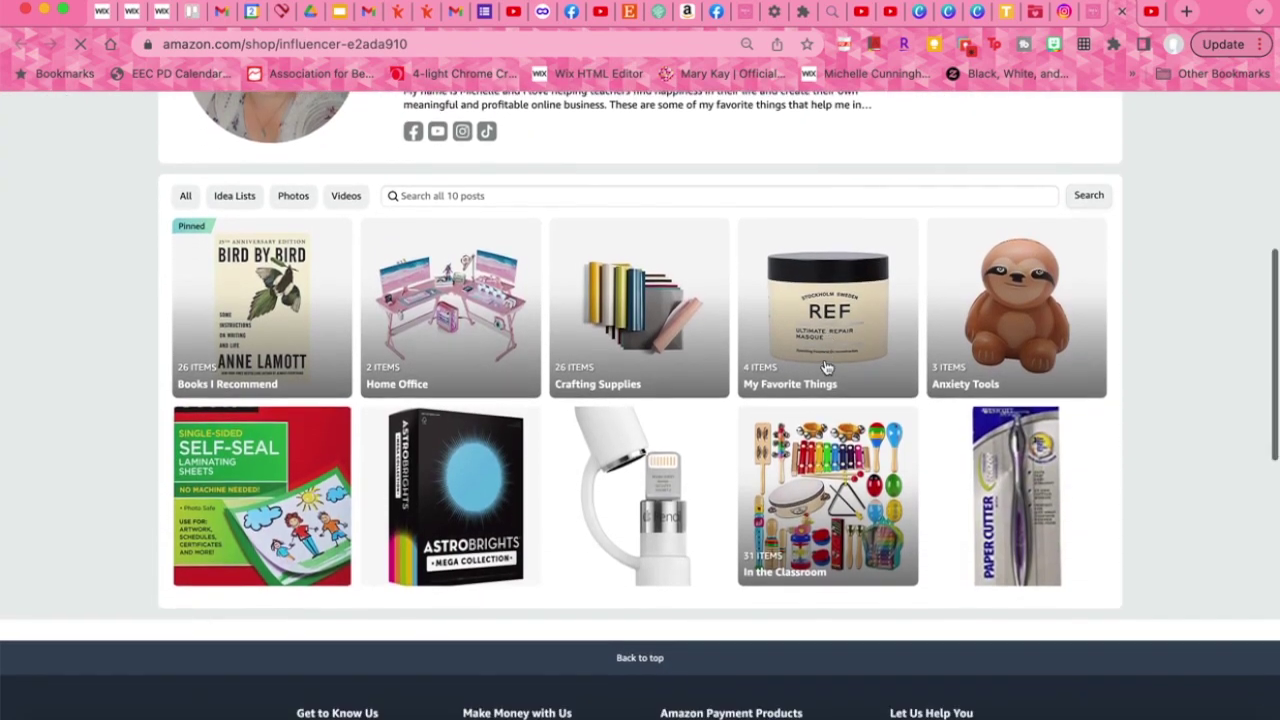
{"action": "scroll", "coordinate": [827, 368], "scroll_direction": "up", "scroll_amount": 6}
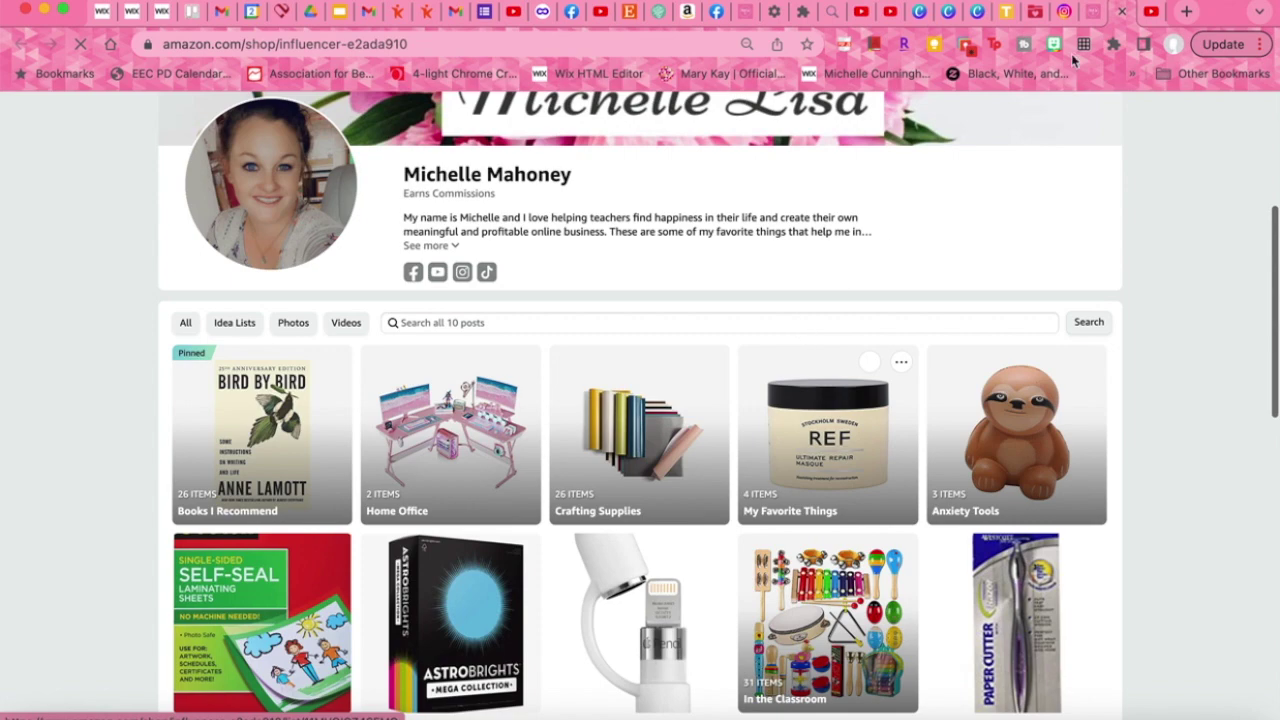
Close the Links page tab and go back to the Instagram profile
{"action": "left_click", "coordinate": [1095, 20]}
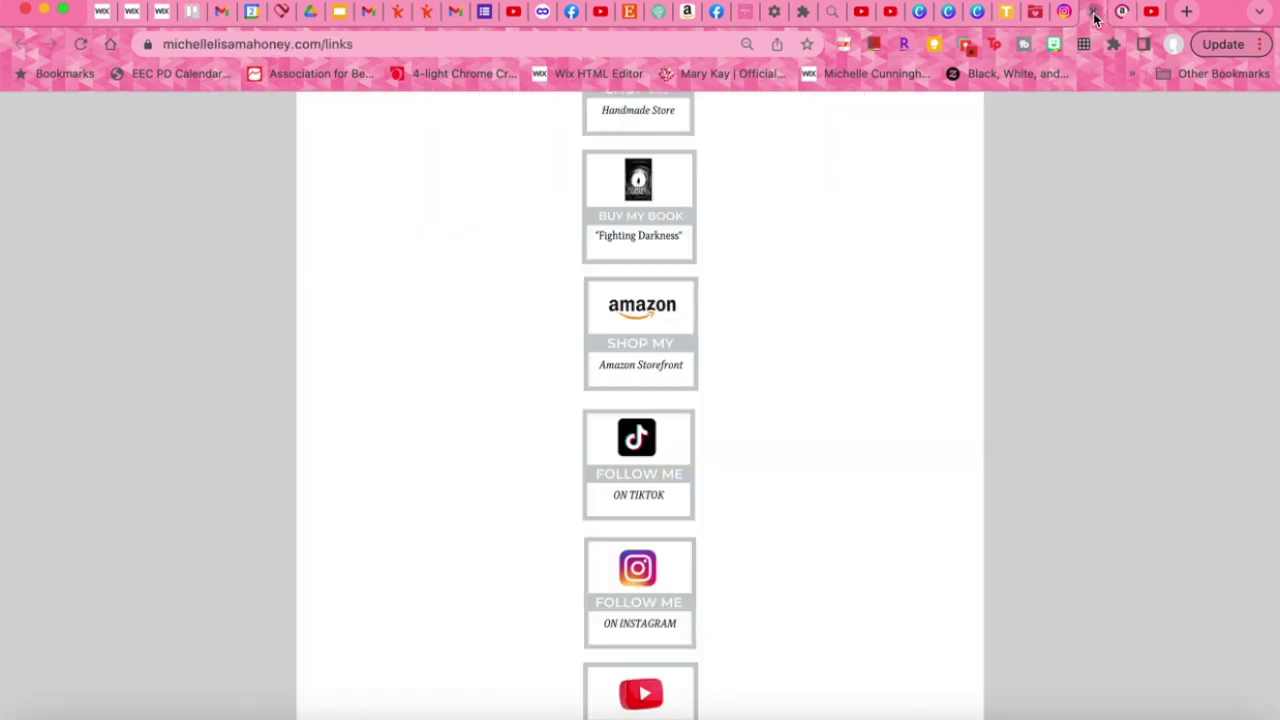
{"action": "left_click", "coordinate": [1092, 14]}
{"action": "scroll", "coordinate": [786, 289], "scroll_direction": "up", "scroll_amount": 5}
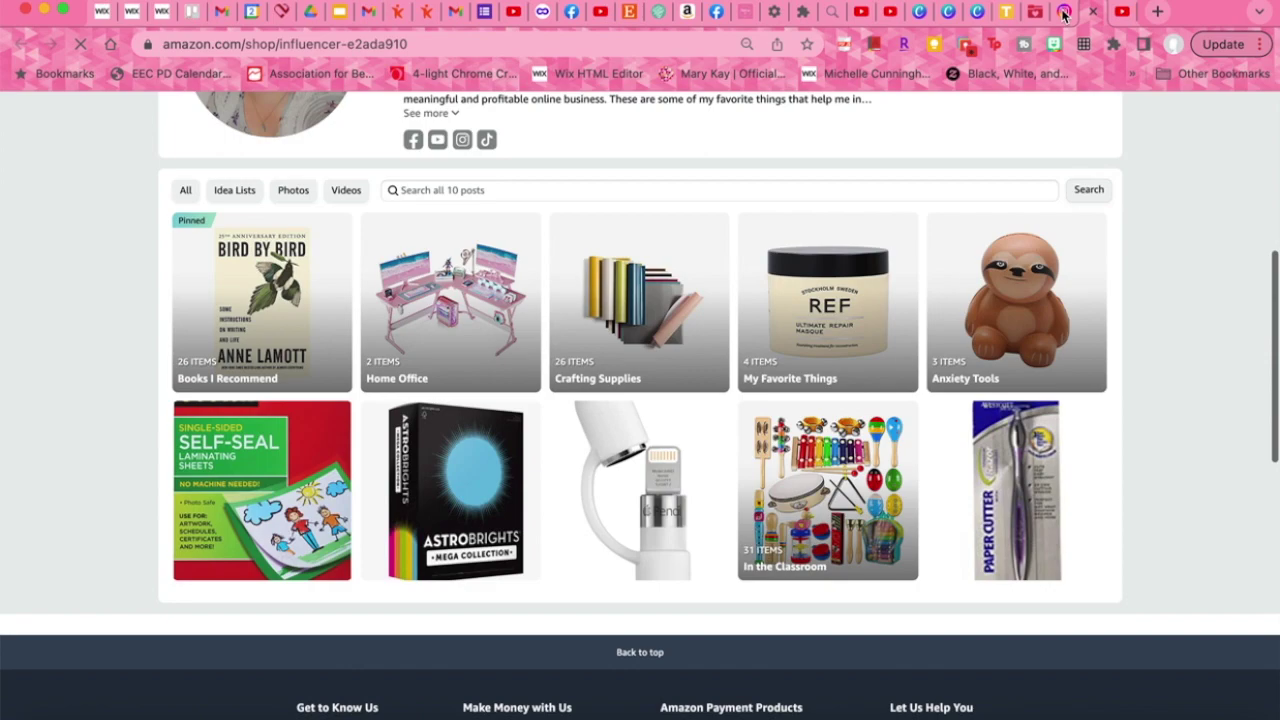
{"action": "left_click", "coordinate": [1064, 12]}
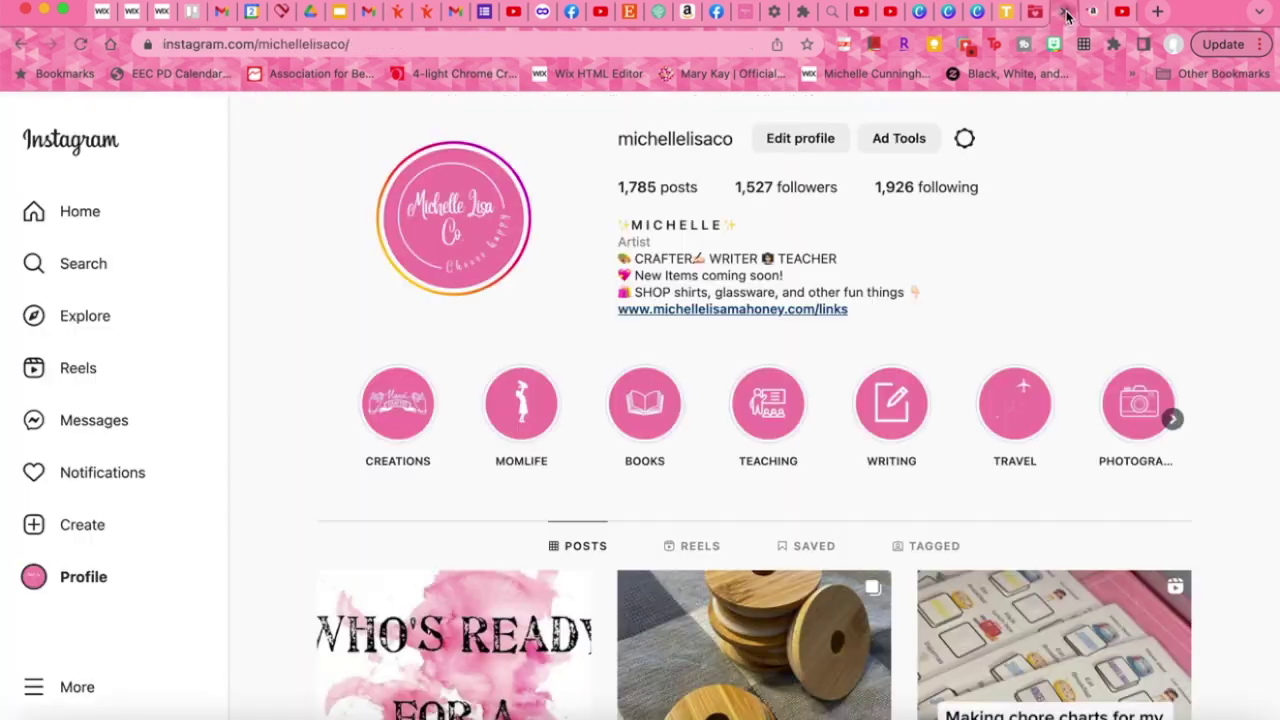